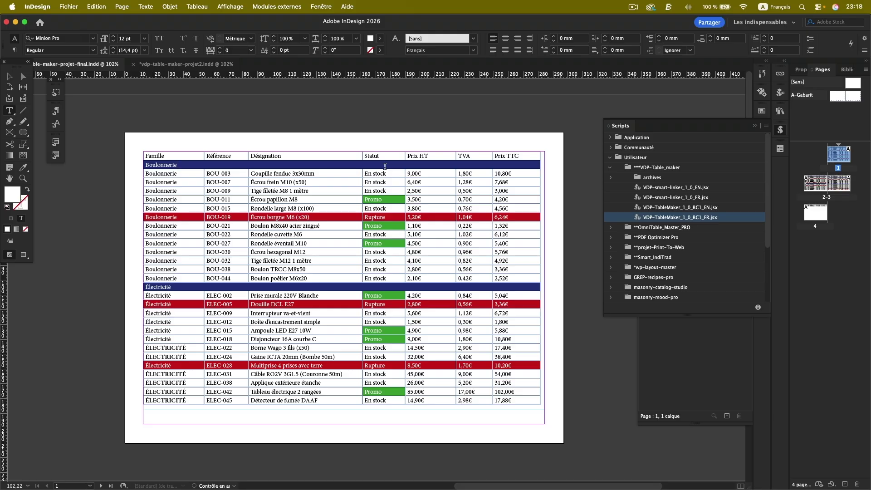
Run the VDP-TableMaker_1_0_RC1_FR.jsx script and return the connected table to its editable template with the Rewind option.
{"action": "double_click", "coordinate": [650, 218]}
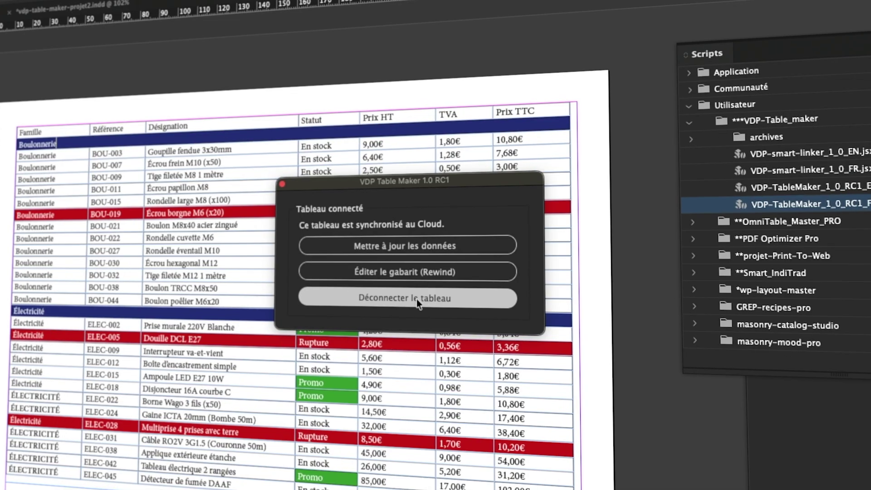
{"action": "left_click", "coordinate": [404, 272]}
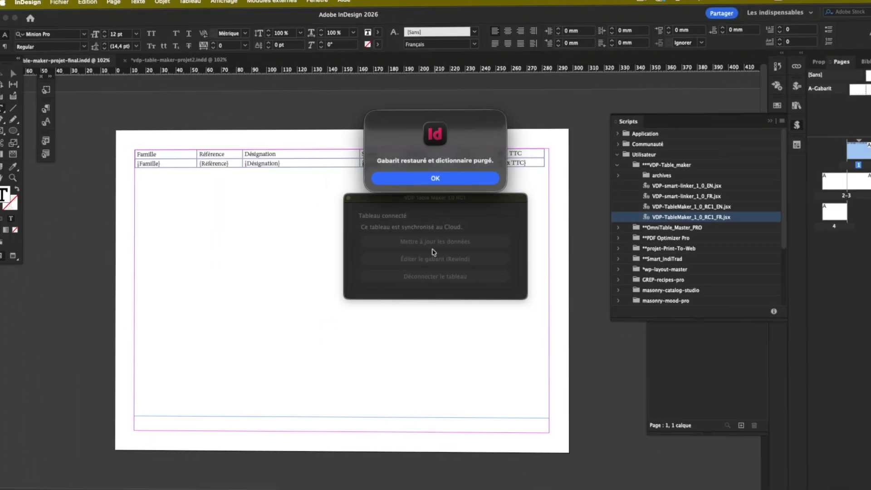
{"action": "left_click", "coordinate": [428, 179]}
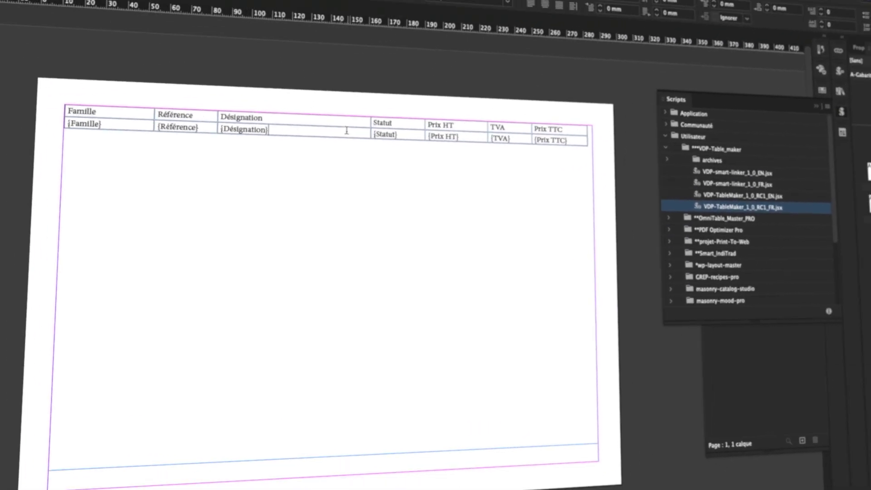
{"action": "key", "text": "Escape"}
Switch to the data-exemple spreadsheet in Chrome and examine the family divider rows, the _Role column and the Prix HT, TVA and Prix TTC columns.
{"action": "key", "text": "super+Tab"}
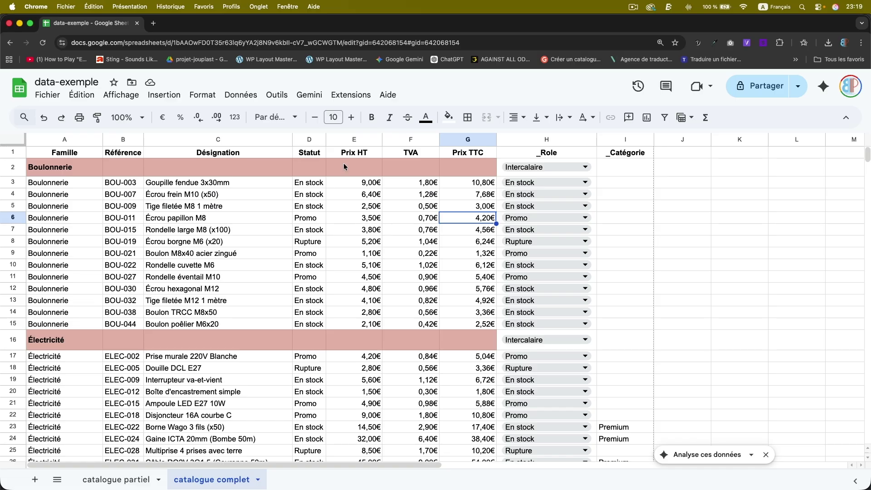
{"action": "left_click", "coordinate": [275, 195]}
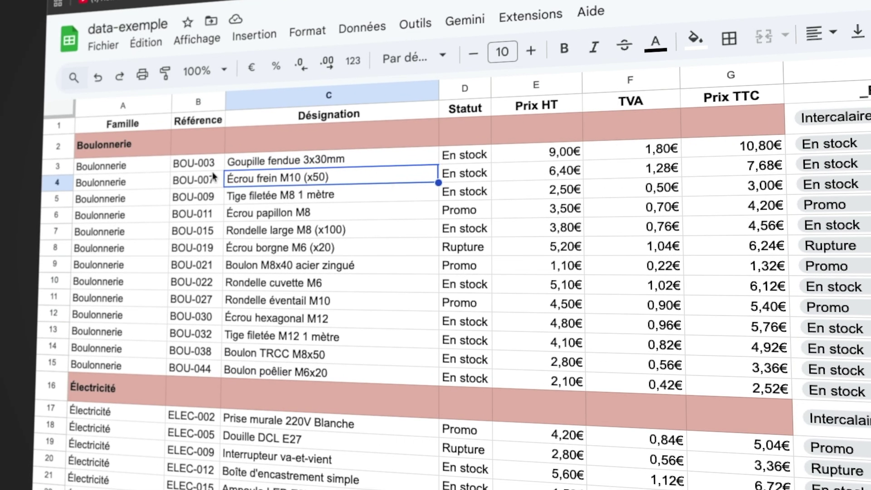
{"action": "left_click", "coordinate": [151, 144]}
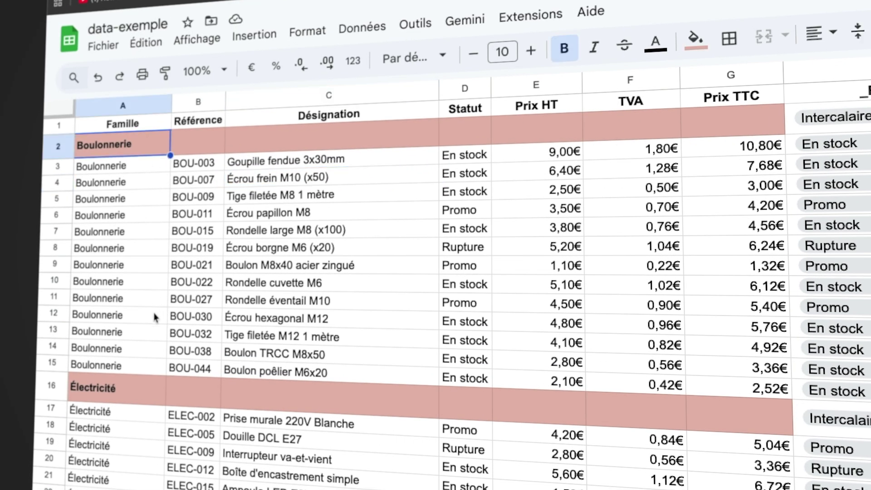
{"action": "left_click", "coordinate": [149, 396]}
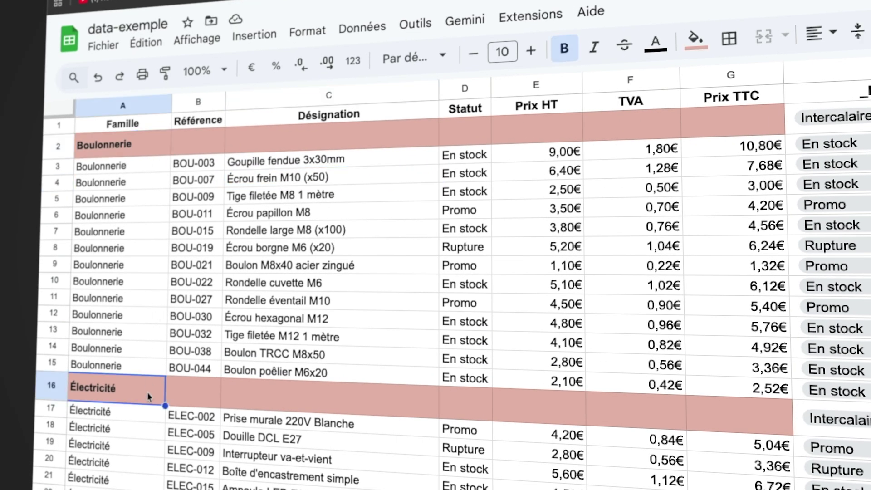
{"action": "scroll", "coordinate": [149, 396], "scroll_direction": "down", "scroll_amount": 5}
{"action": "scroll", "coordinate": [135, 377], "scroll_direction": "up", "scroll_amount": 5}
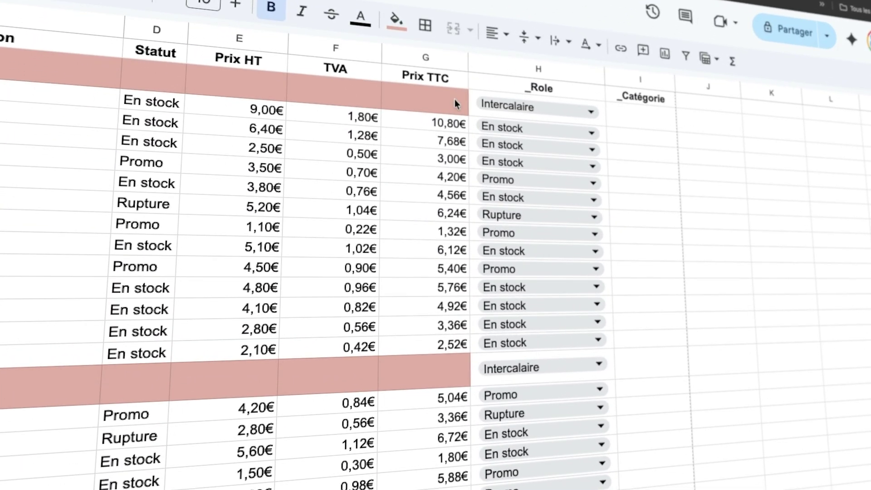
{"action": "left_click", "coordinate": [556, 91]}
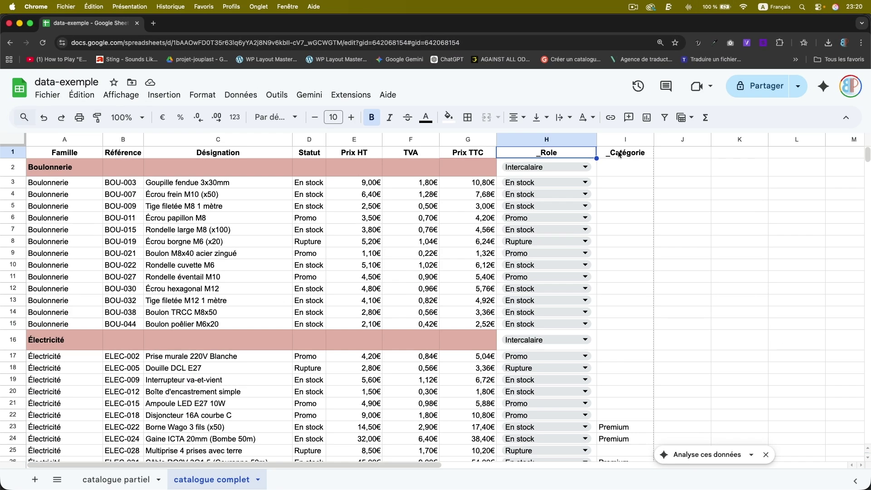
{"action": "left_click", "coordinate": [476, 209]}
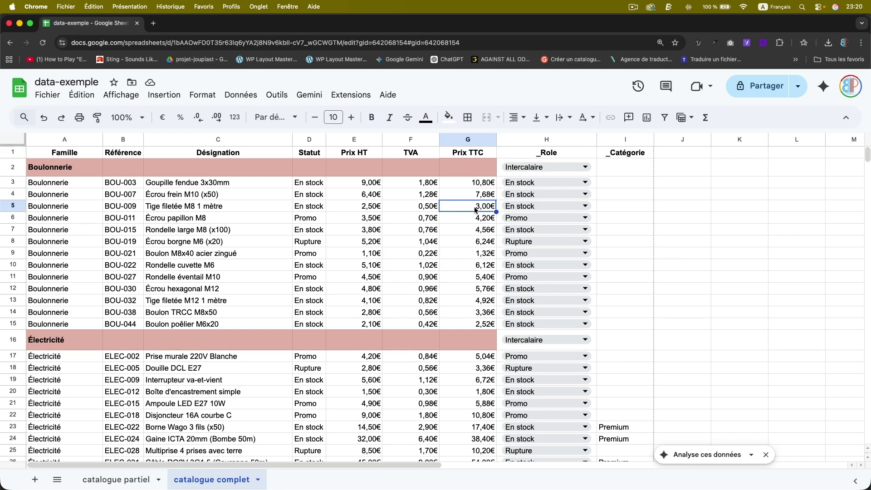
{"action": "left_click", "coordinate": [467, 183]}
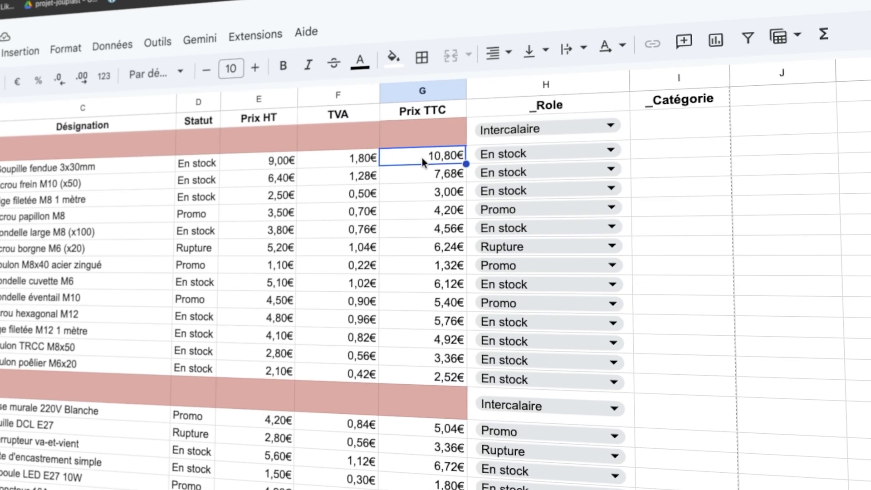
{"action": "left_click", "coordinate": [339, 161]}
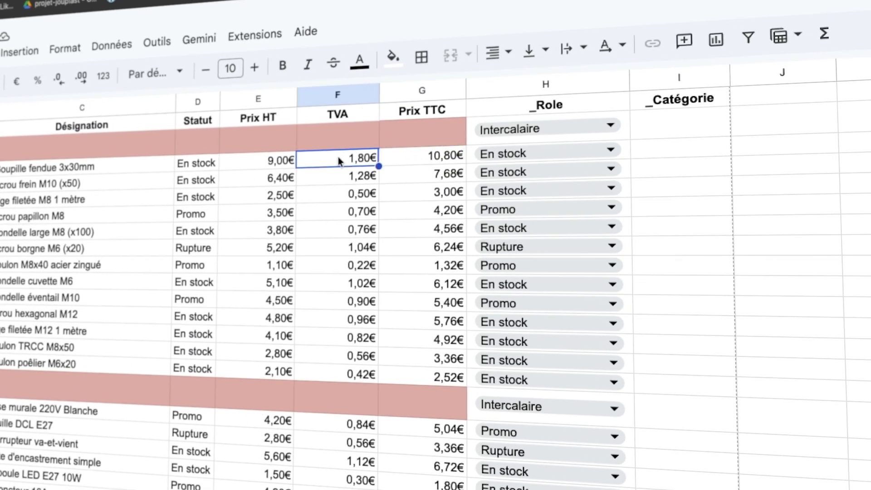
{"action": "left_click", "coordinate": [266, 162]}
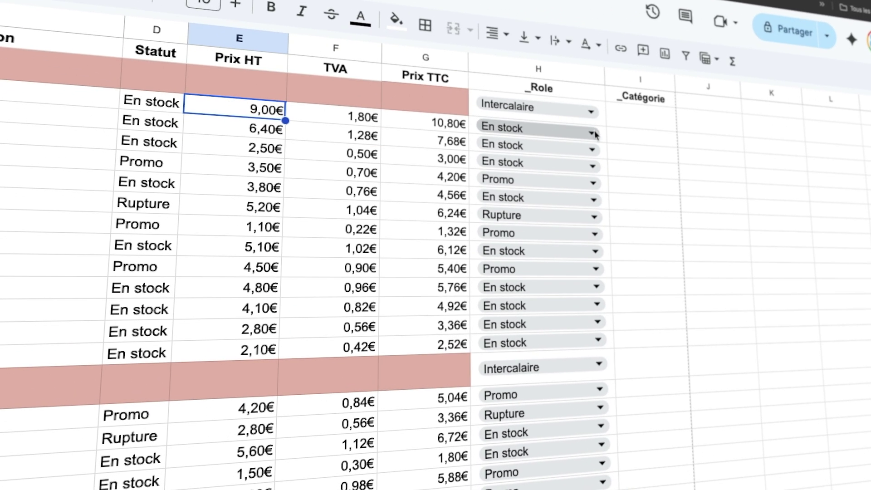
Set the _Role of BOU-003, Goupille fendue 3x30mm, to Promo and check its Statut cell.
{"action": "left_click", "coordinate": [594, 132]}
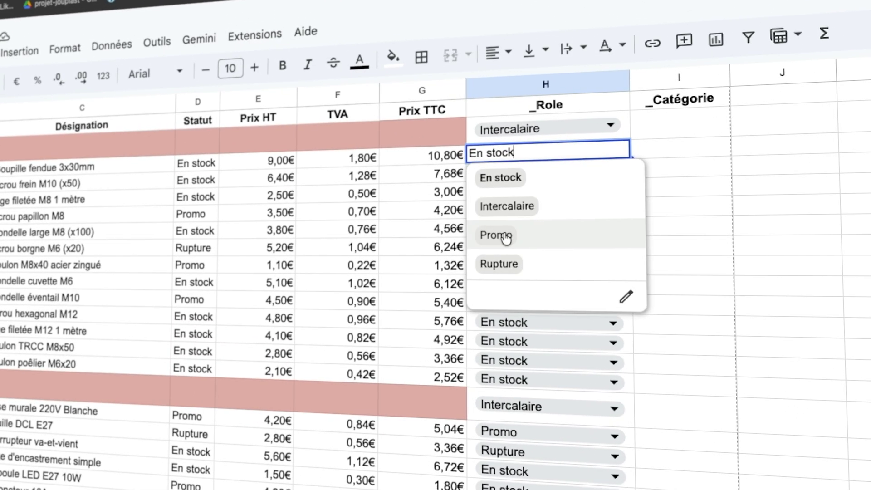
{"action": "left_click", "coordinate": [506, 237]}
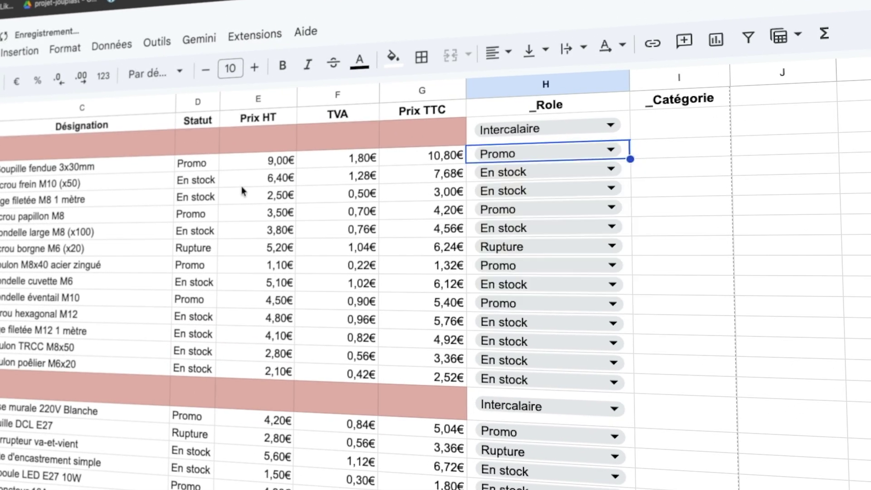
{"action": "left_click", "coordinate": [203, 170]}
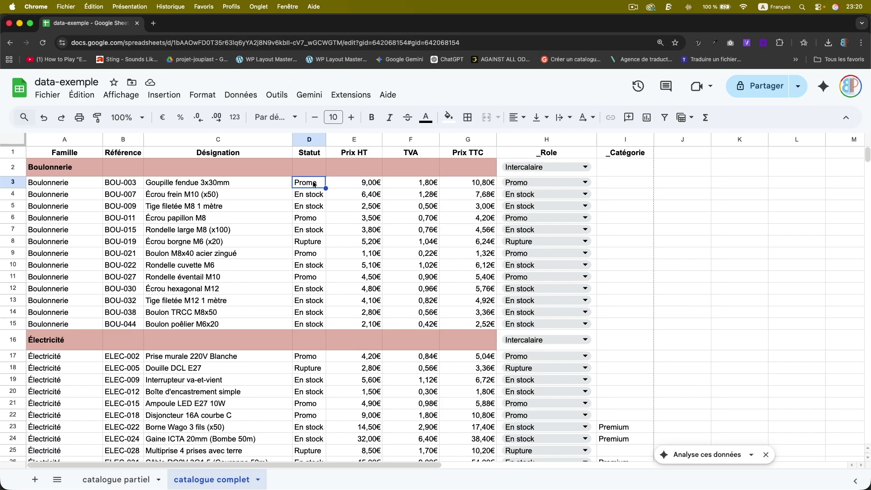
Set the Prix HT of ELEC-018, Disjoncteur 16A courbe C, to 10,01 and check the cell.
{"action": "scroll", "coordinate": [453, 259], "scroll_direction": "down", "scroll_amount": 5}
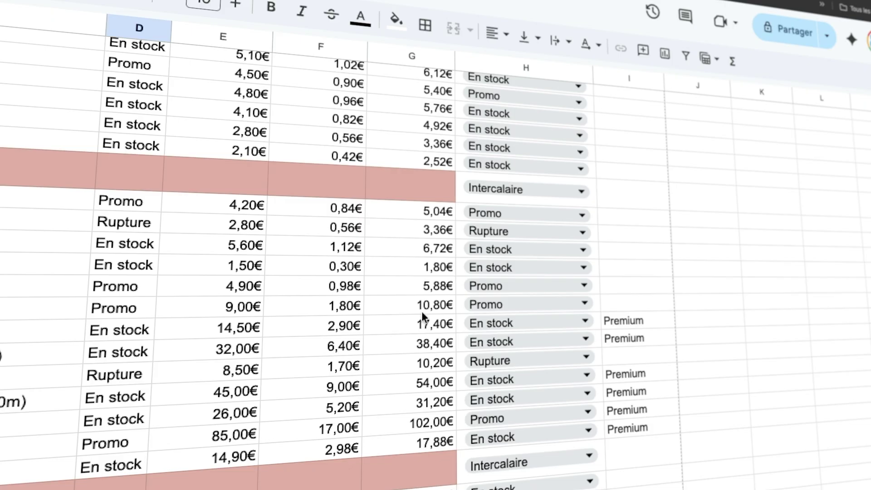
{"action": "left_click", "coordinate": [244, 327]}
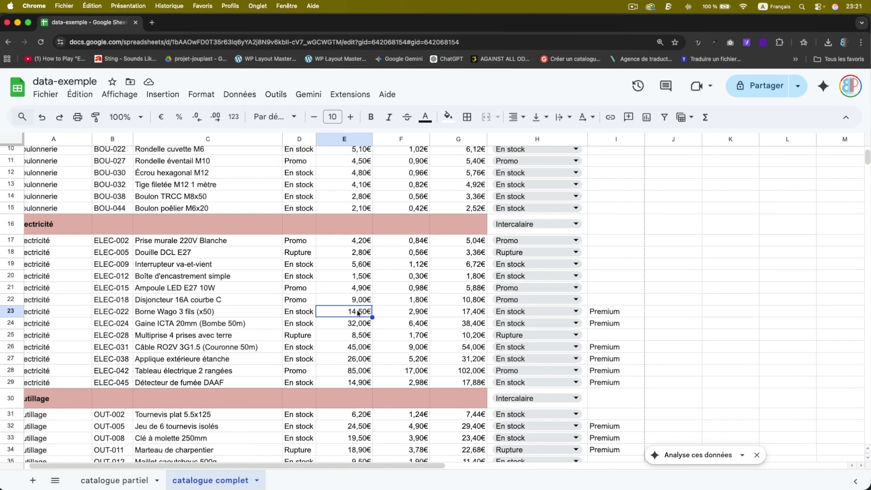
{"action": "left_click", "coordinate": [360, 303]}
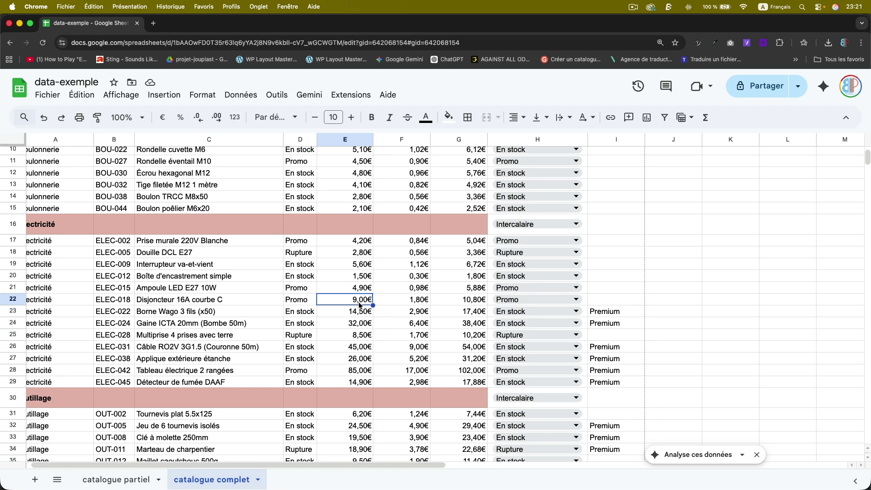
{"action": "type", "text": "10,01"}
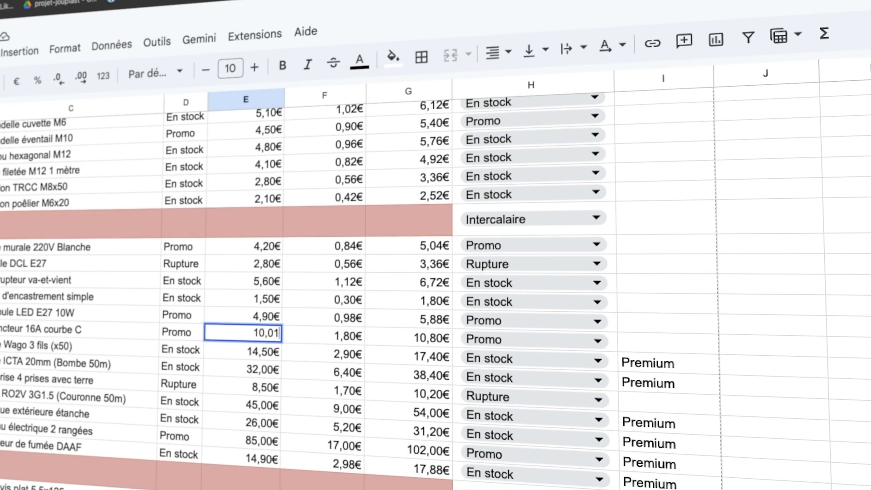
{"action": "key", "text": "Tab"}
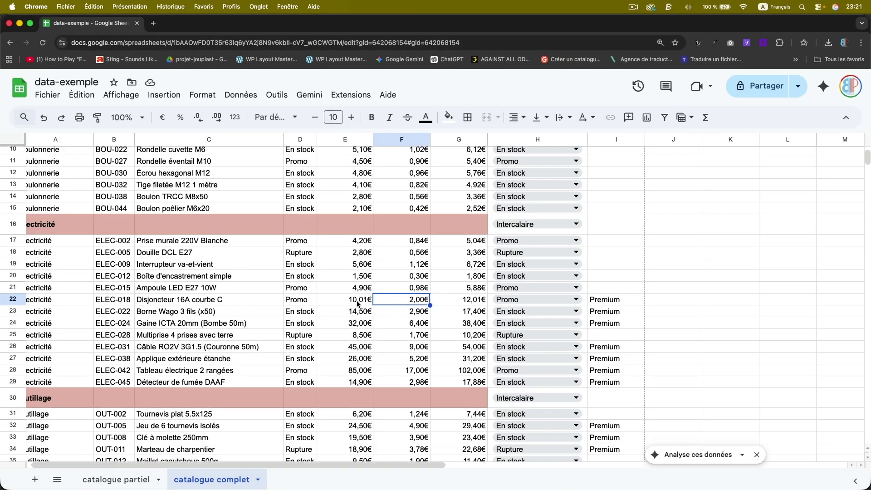
{"action": "left_click", "coordinate": [357, 304]}
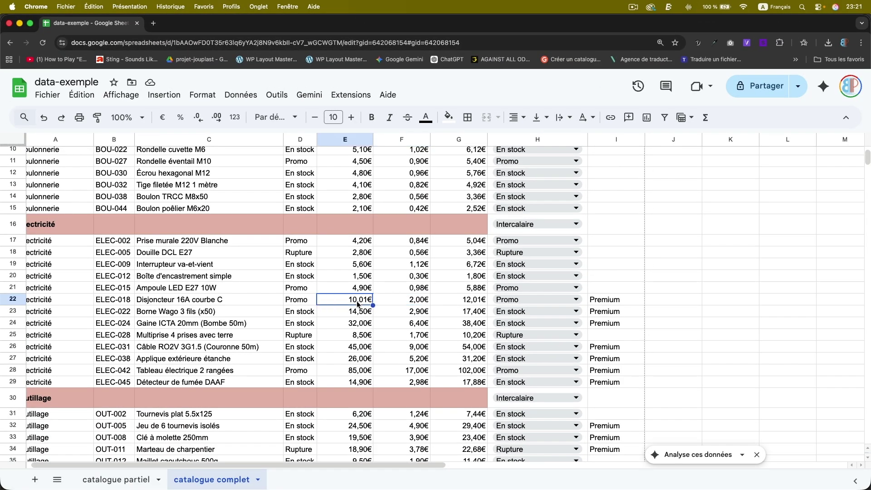
Examine the _Role and _Catégorie column headers of the catalogue complet sheet.
{"action": "scroll", "coordinate": [358, 303], "scroll_direction": "up", "scroll_amount": 5}
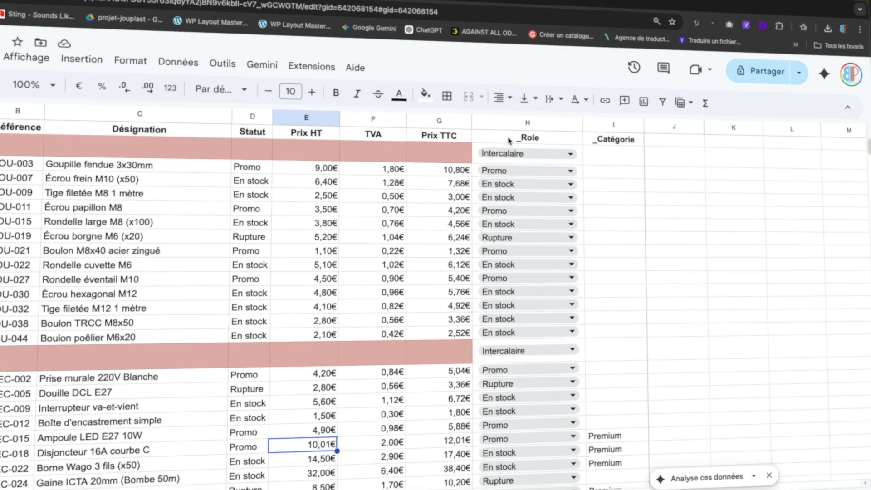
{"action": "left_click", "coordinate": [558, 153]}
{"action": "left_click", "coordinate": [614, 91]}
{"action": "left_click", "coordinate": [502, 88]}
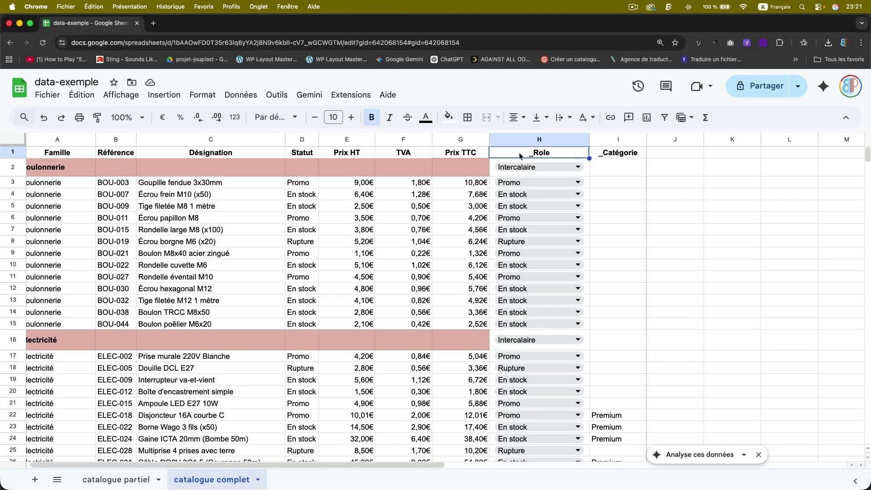
{"action": "left_click", "coordinate": [237, 239]}
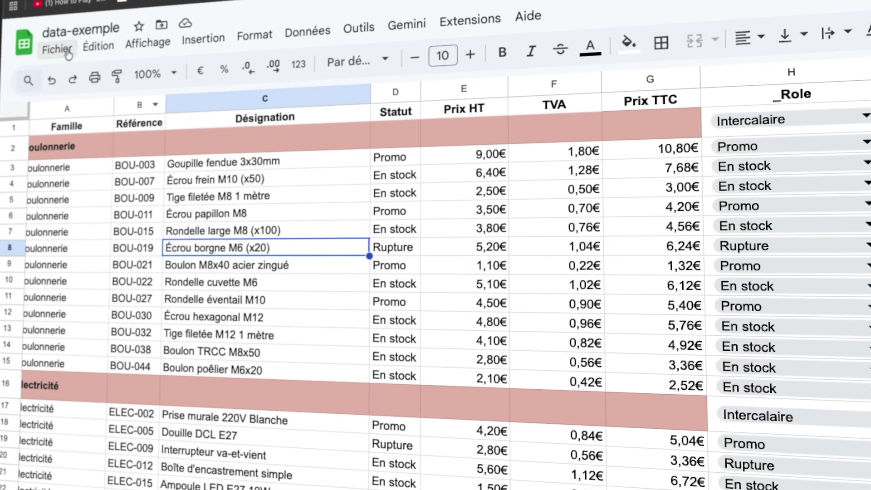
Get the web publishing link for the catalogue complet sheet in tab-separated values format, select the whole link and close the publishing dialog.
{"action": "left_click", "coordinate": [59, 56]}
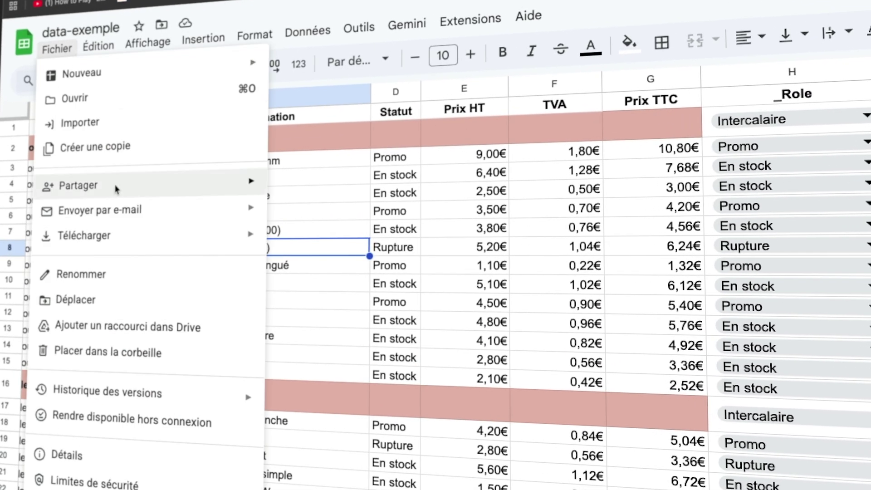
{"action": "mouse_move", "coordinate": [128, 221]}
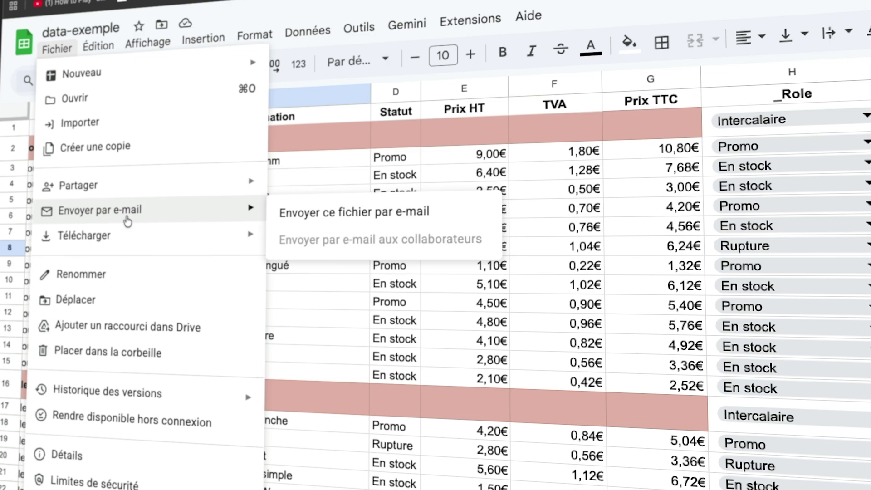
{"action": "mouse_move", "coordinate": [127, 185]}
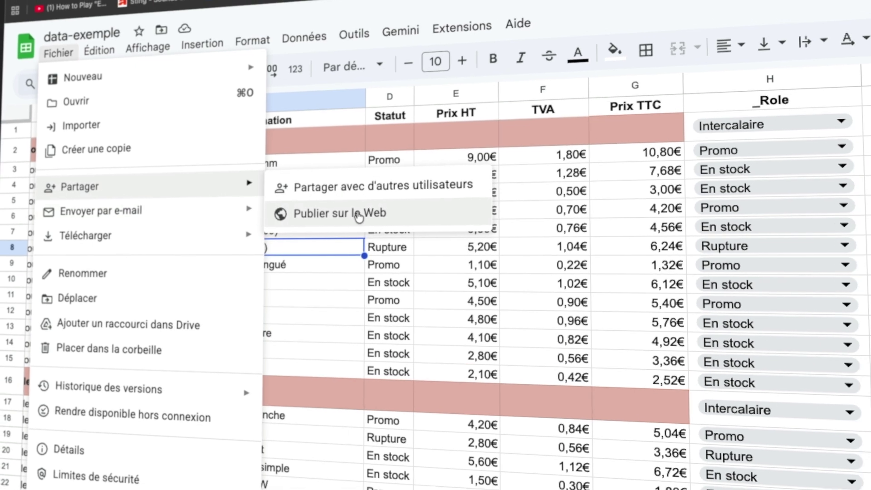
{"action": "left_click", "coordinate": [359, 217]}
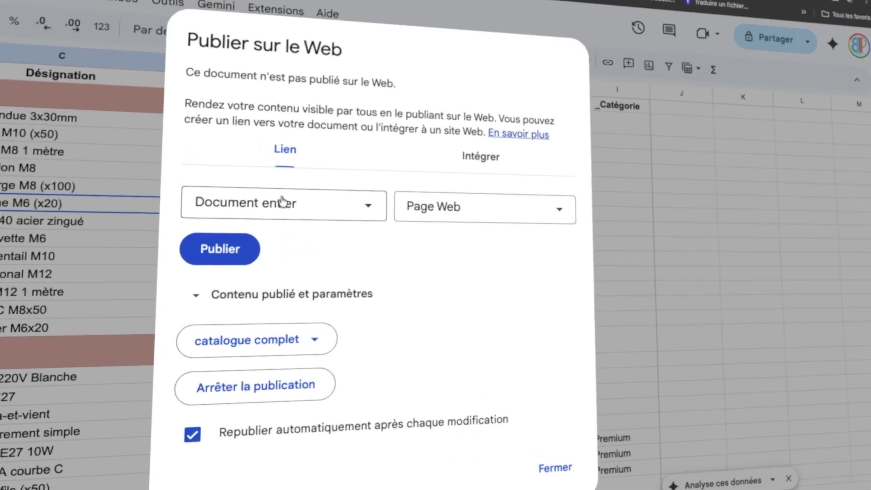
{"action": "left_click", "coordinate": [342, 239]}
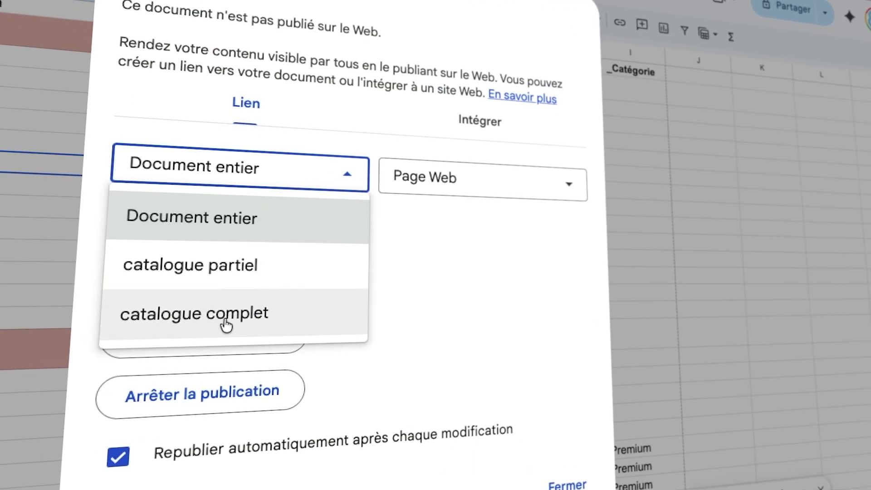
{"action": "left_click", "coordinate": [227, 322]}
{"action": "left_click", "coordinate": [458, 144]}
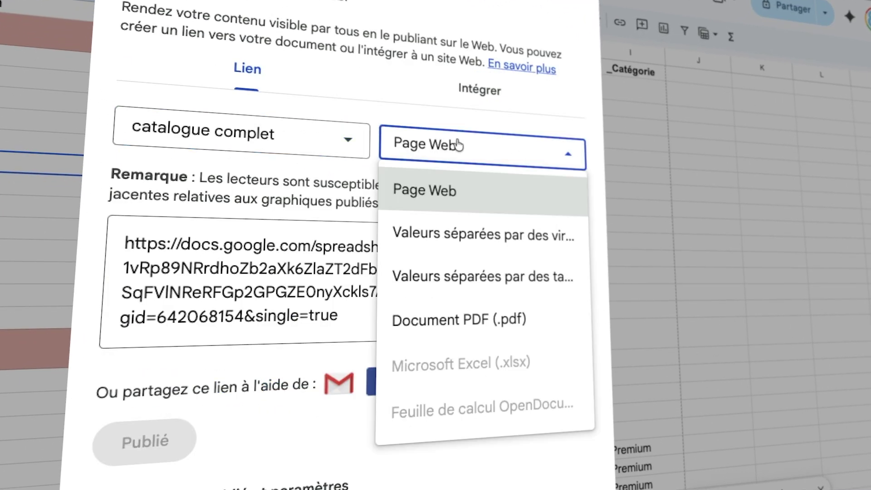
{"action": "left_click", "coordinate": [491, 276]}
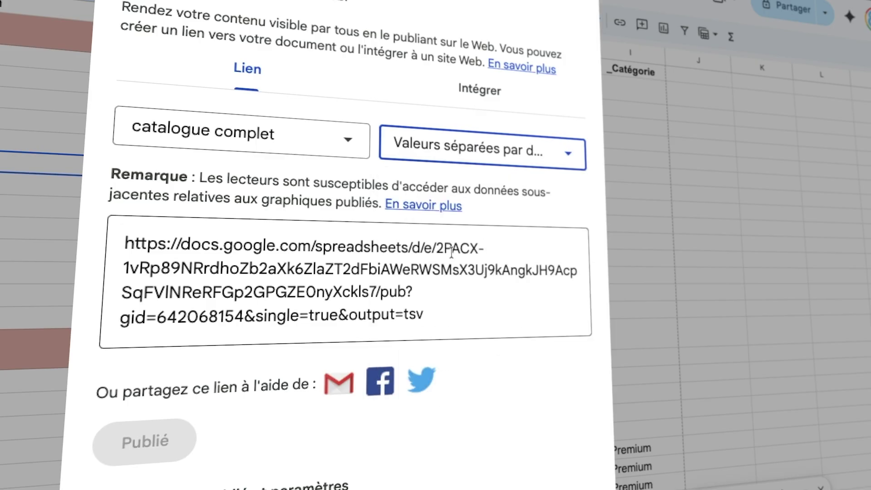
{"action": "left_click", "coordinate": [373, 262]}
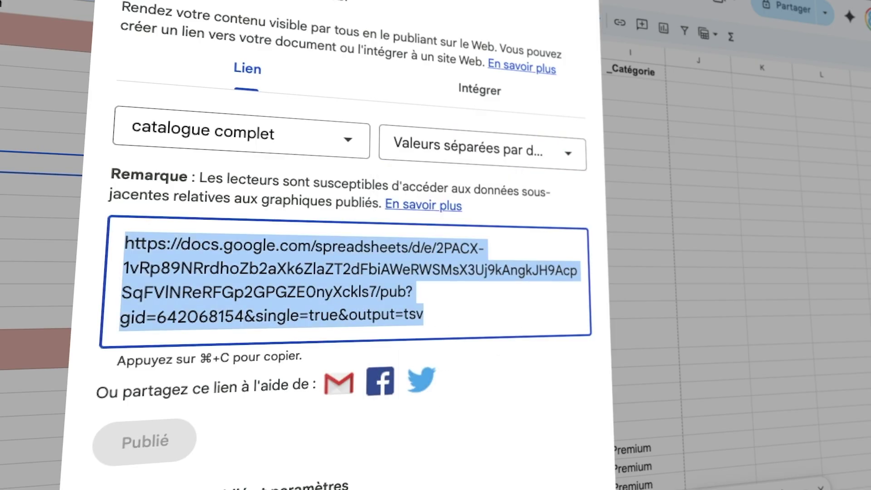
{"action": "key", "text": "Escape"}
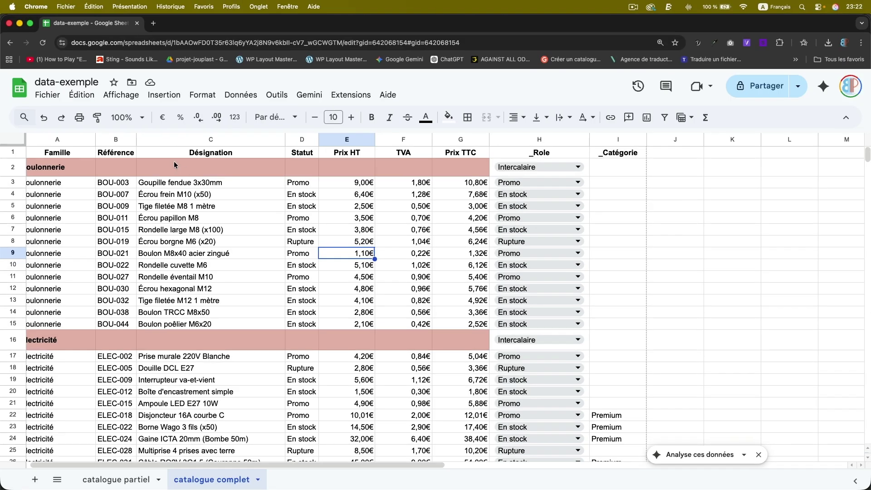
{"action": "left_click", "coordinate": [43, 92]}
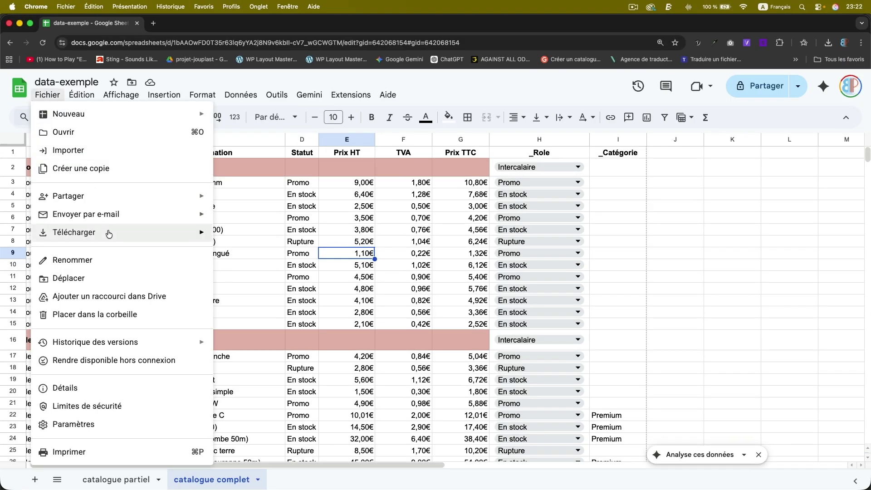
{"action": "mouse_move", "coordinate": [111, 233]}
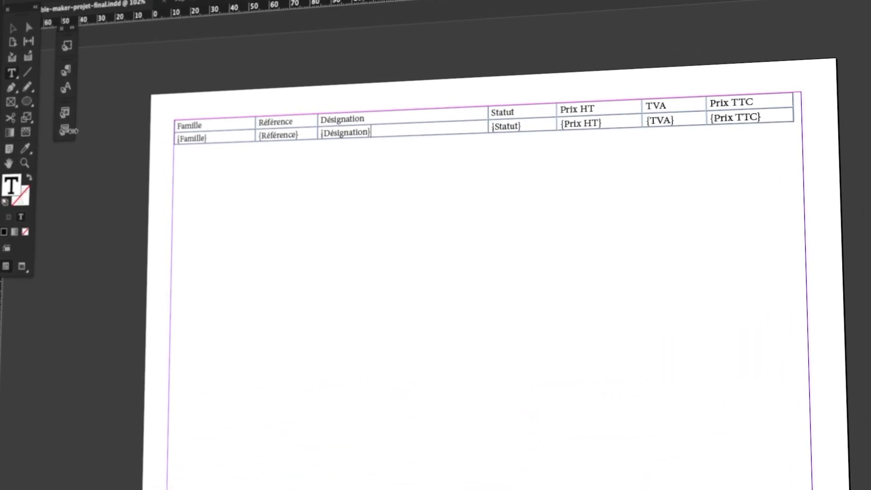
Switch to InDesign and examine the document's table, cell, character and paragraph styles, including the statuts group of cell styles.
{"action": "left_click", "coordinate": [65, 131]}
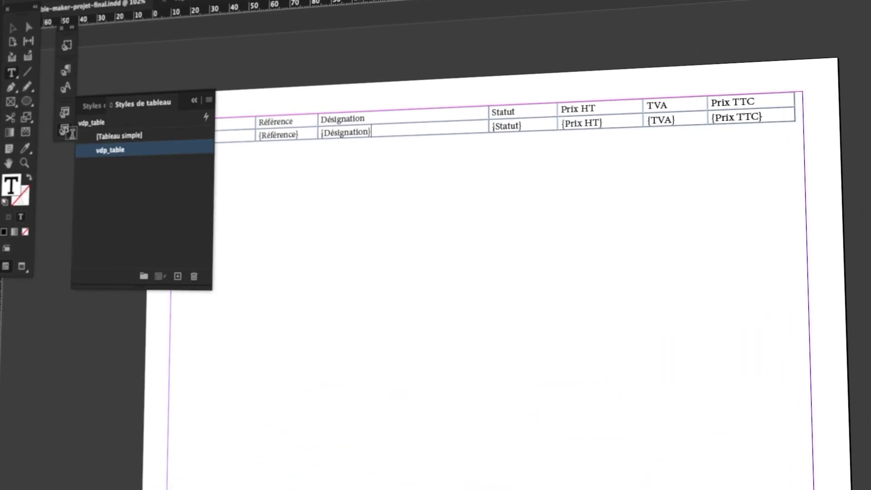
{"action": "left_click", "coordinate": [66, 113]}
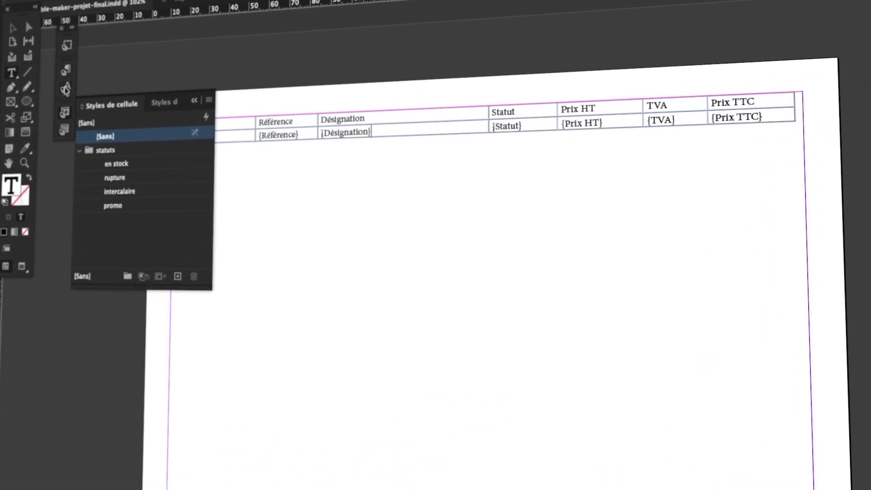
{"action": "left_click", "coordinate": [66, 90]}
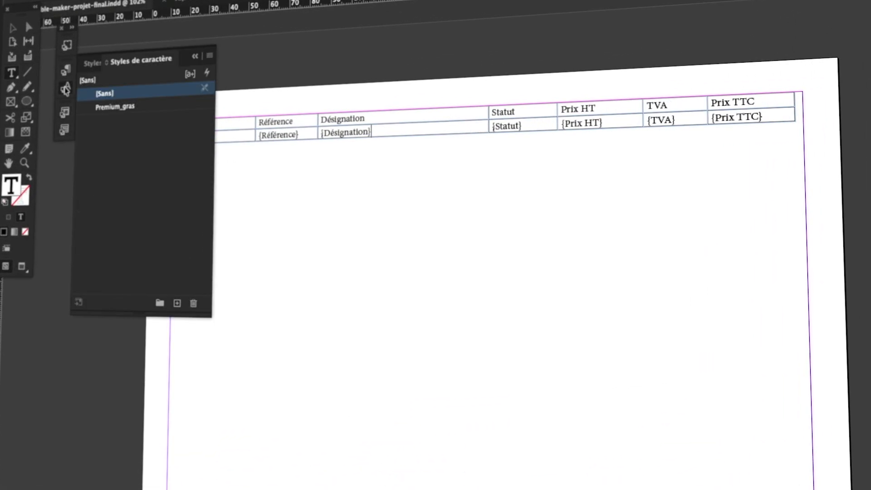
{"action": "left_click", "coordinate": [65, 130]}
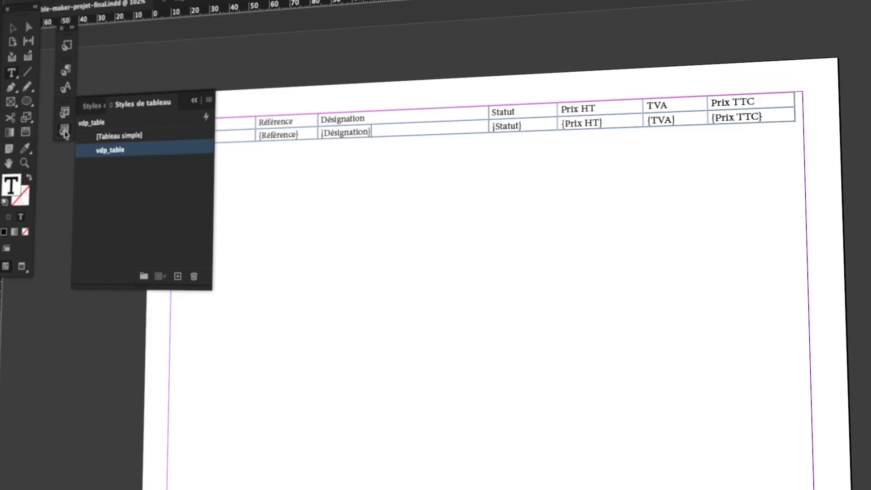
{"action": "left_click", "coordinate": [64, 114]}
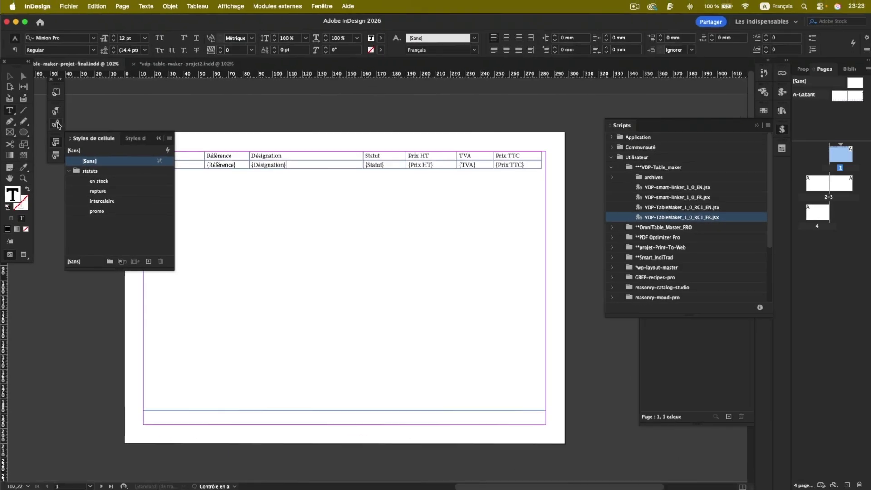
{"action": "left_click", "coordinate": [69, 84]}
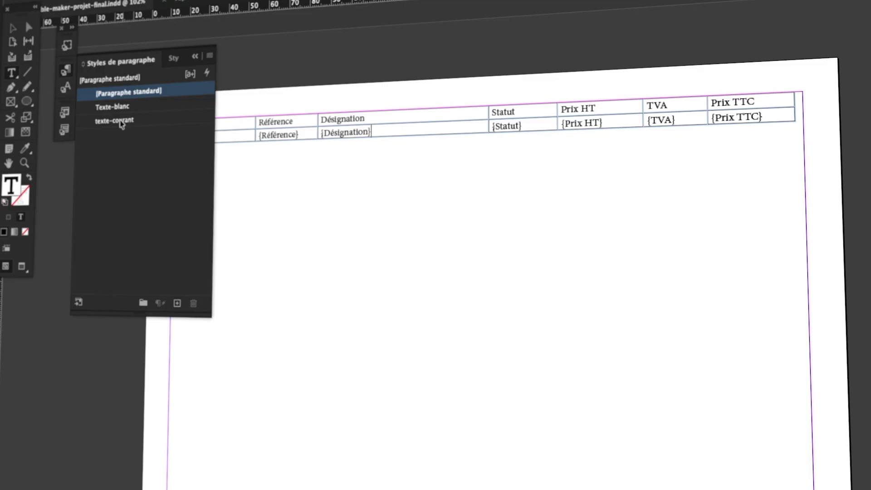
{"action": "left_click", "coordinate": [66, 87]}
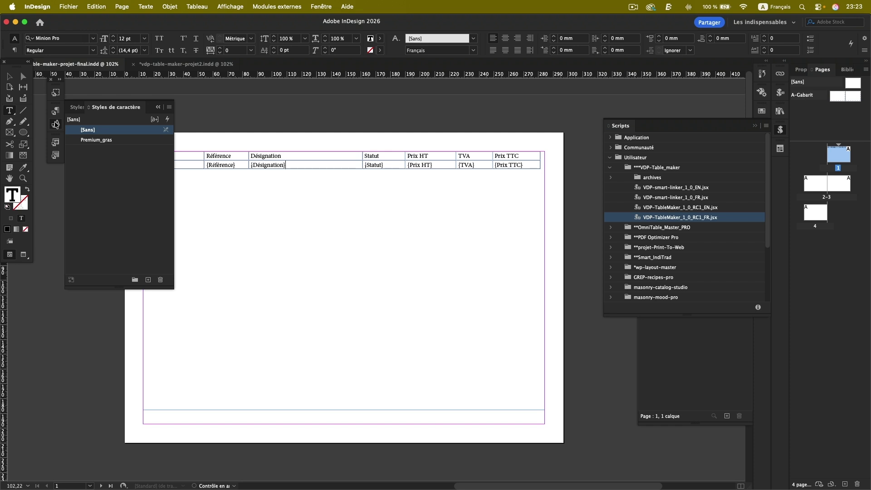
{"action": "left_click", "coordinate": [56, 112]}
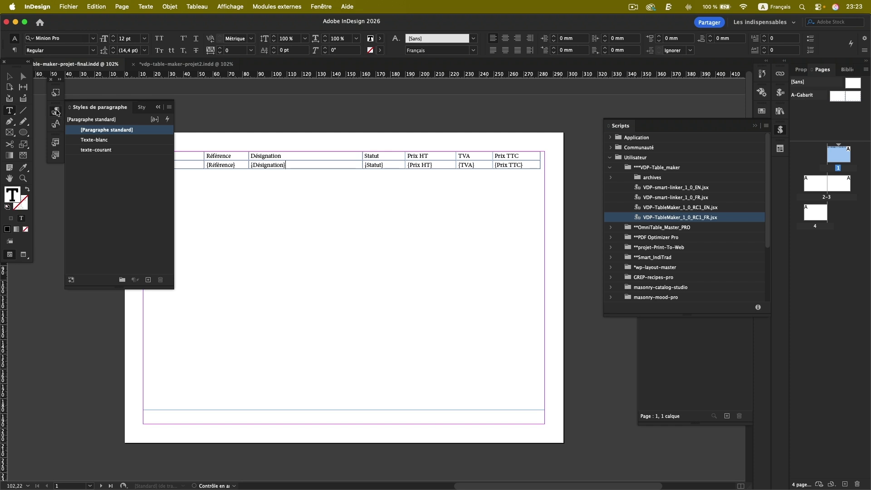
{"action": "left_click", "coordinate": [55, 155]}
{"action": "left_click", "coordinate": [56, 144]}
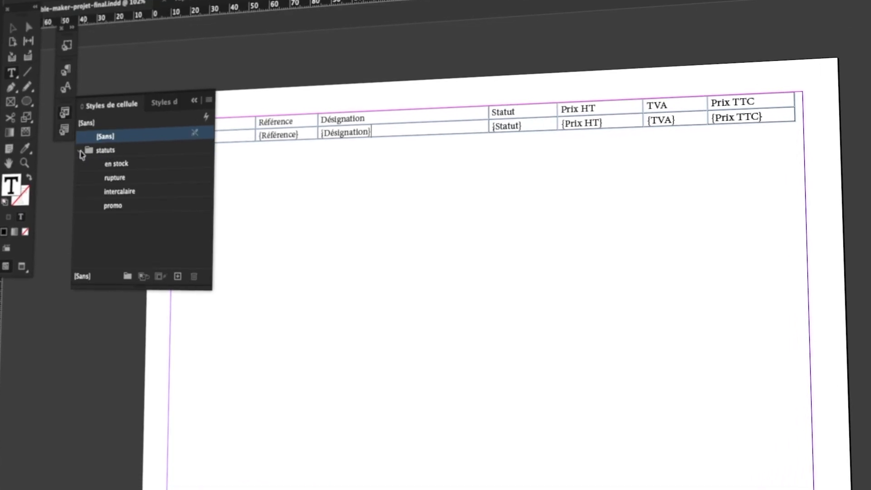
{"action": "left_click", "coordinate": [81, 151]}
{"action": "left_click", "coordinate": [80, 152]}
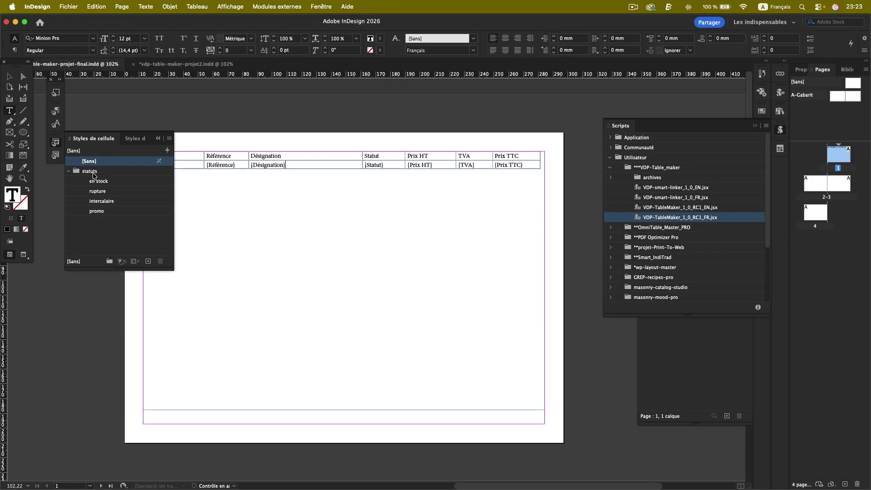
{"action": "left_click", "coordinate": [69, 171]}
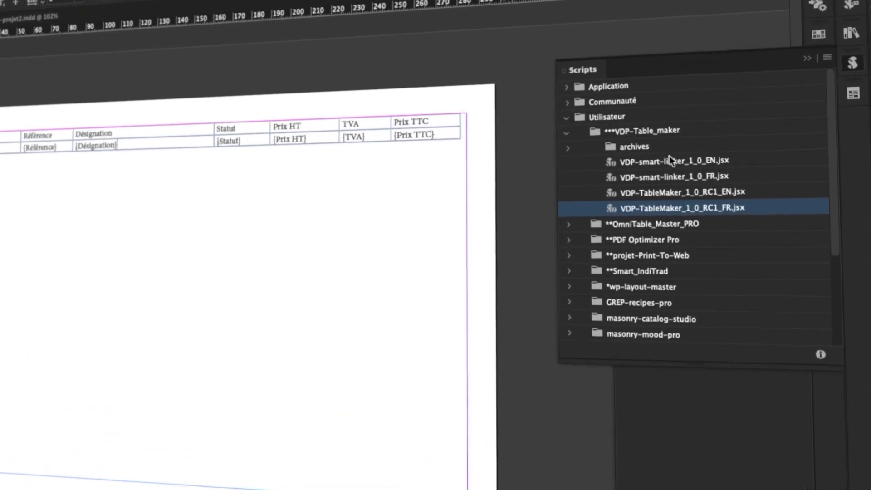
Run the VDP-smart-linker_1_0_FR.jsx script with Google Sheets as the data source, accept the sheet link and move the linker off the table.
{"action": "double_click", "coordinate": [668, 170]}
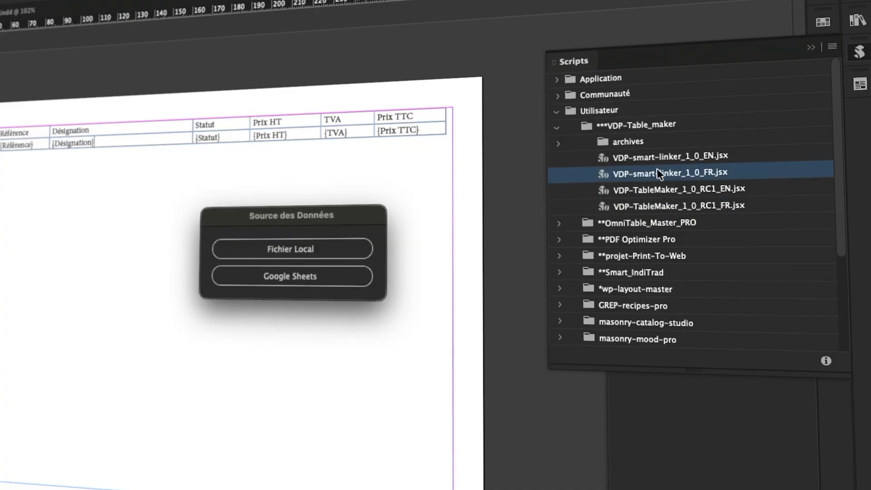
{"action": "left_click", "coordinate": [290, 276]}
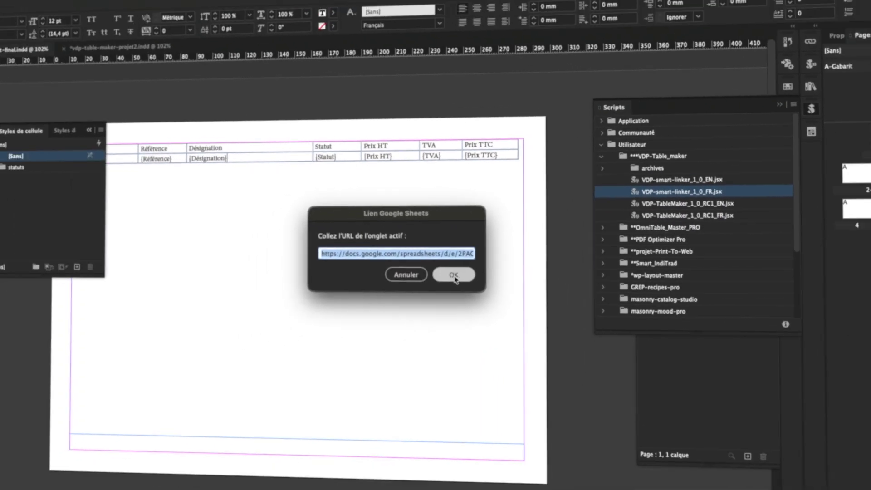
{"action": "left_click", "coordinate": [377, 284]}
{"action": "left_click_drag", "start_coordinate": [446, 138], "coordinate": [184, 191]}
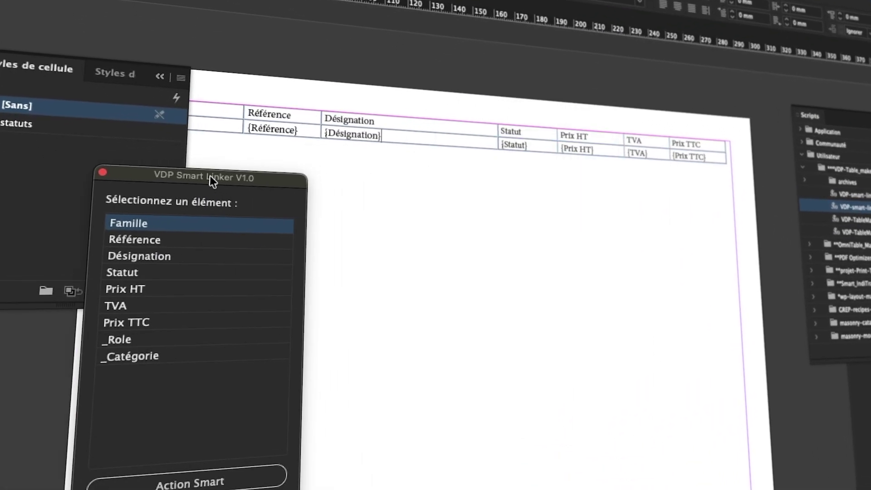
Delete the tag in the cell below the TVA header, insert the TVA tag there with Smart Linker and close the linker.
{"action": "left_click", "coordinate": [651, 155]}
{"action": "left_click_drag", "start_coordinate": [651, 155], "coordinate": [627, 153]}
{"action": "left_click", "coordinate": [648, 154]}
{"action": "key", "text": "BackSpace"}
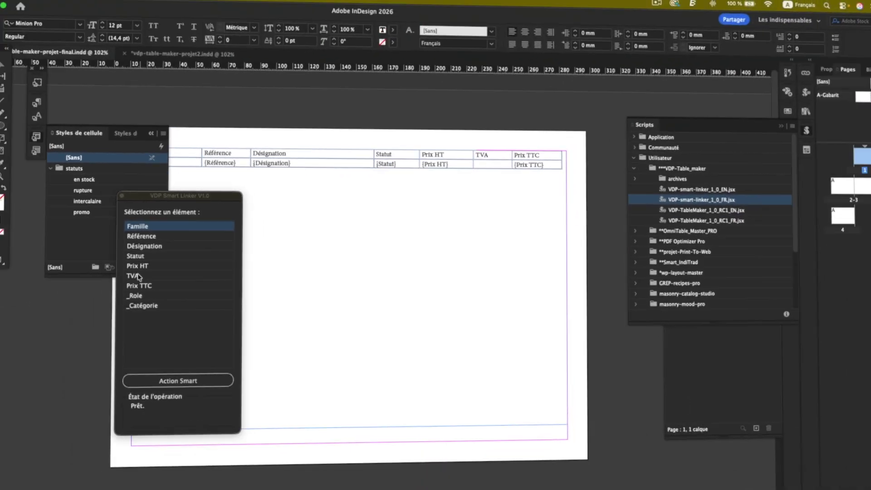
{"action": "left_click", "coordinate": [113, 303]}
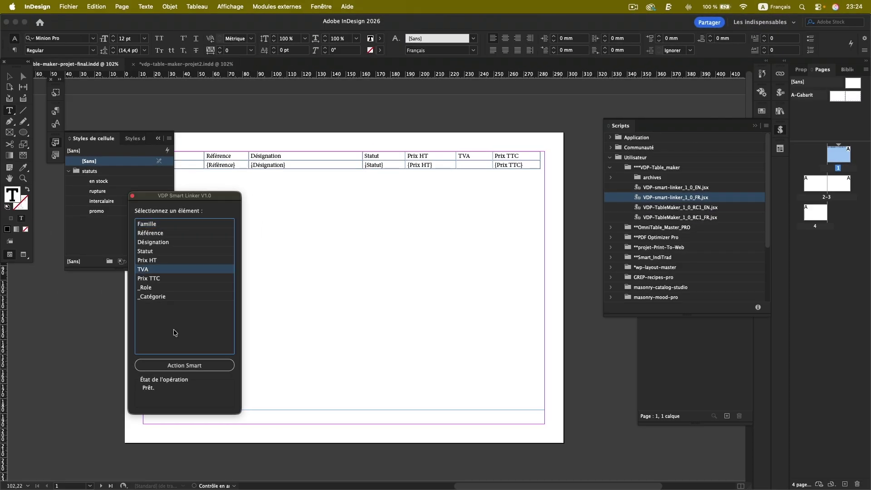
{"action": "left_click", "coordinate": [195, 466]}
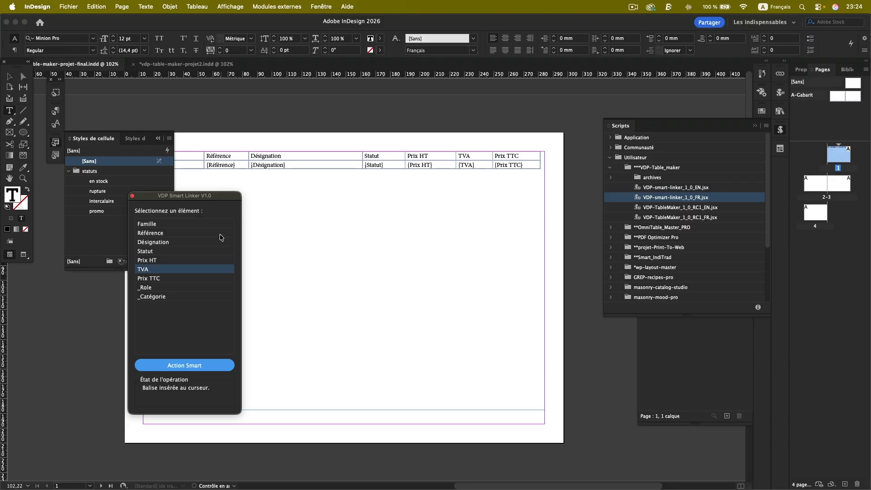
{"action": "left_click", "coordinate": [133, 196]}
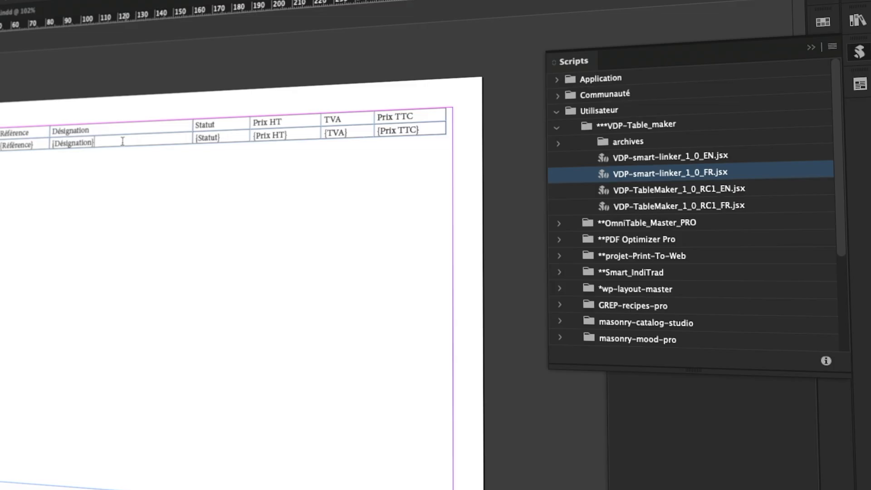
Run the VDP-TableMaker_1_0_RC1_FR.jsx script, connect it to the published Google Sheets link and review the styles offered for the Intercalaire role.
{"action": "double_click", "coordinate": [661, 209]}
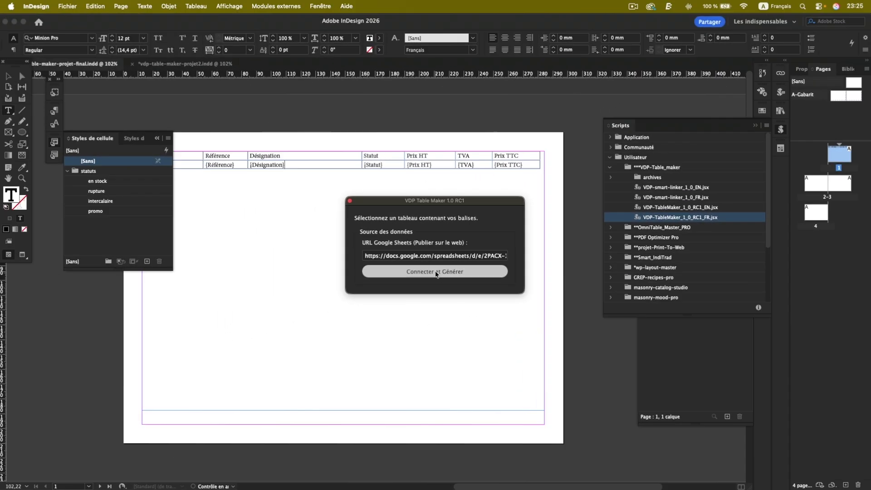
{"action": "left_click", "coordinate": [345, 287]}
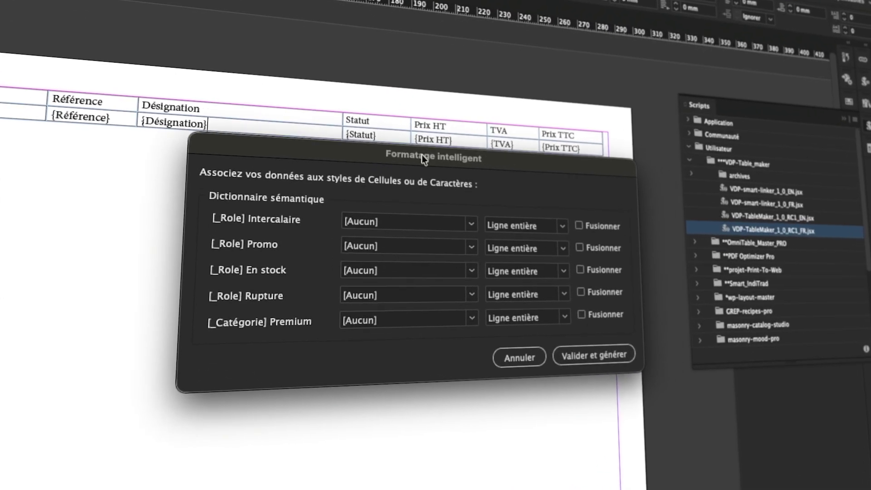
{"action": "left_click", "coordinate": [471, 223]}
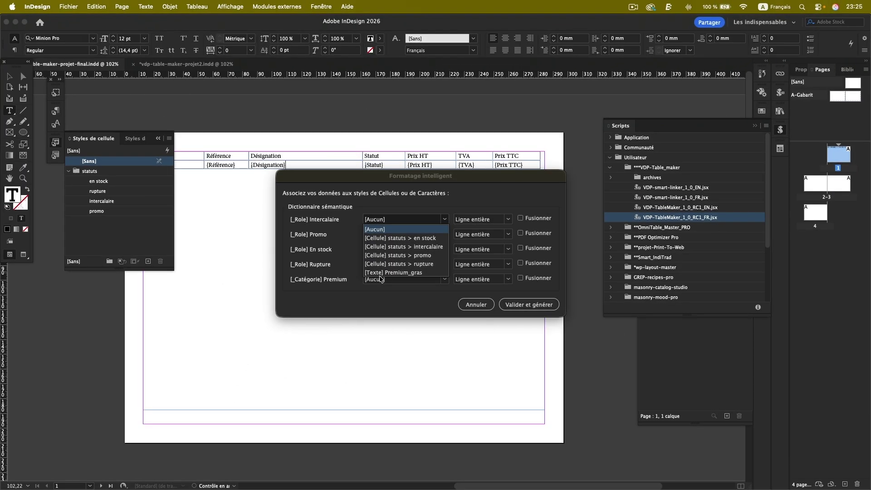
{"action": "left_click", "coordinate": [380, 278]}
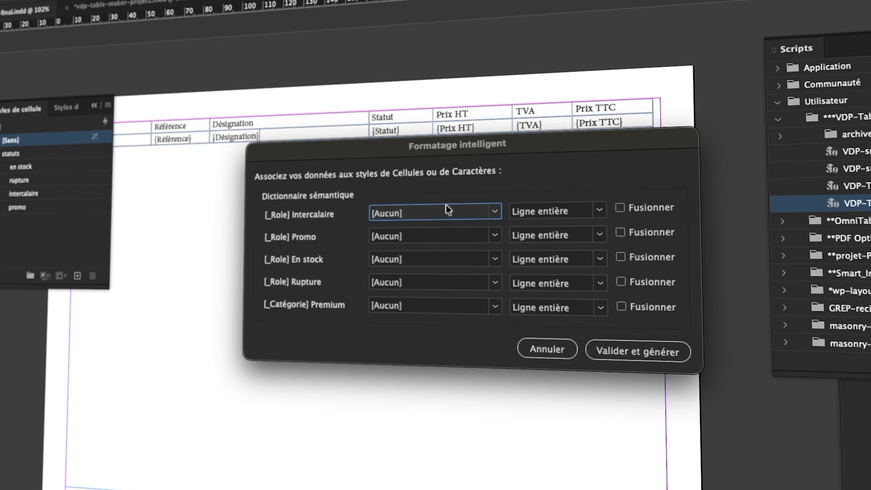
Assign the statuts > intercalaire cell style to the Intercalaire role, applied to Ligne entière with Fusionner enabled.
{"action": "left_click", "coordinate": [494, 210]}
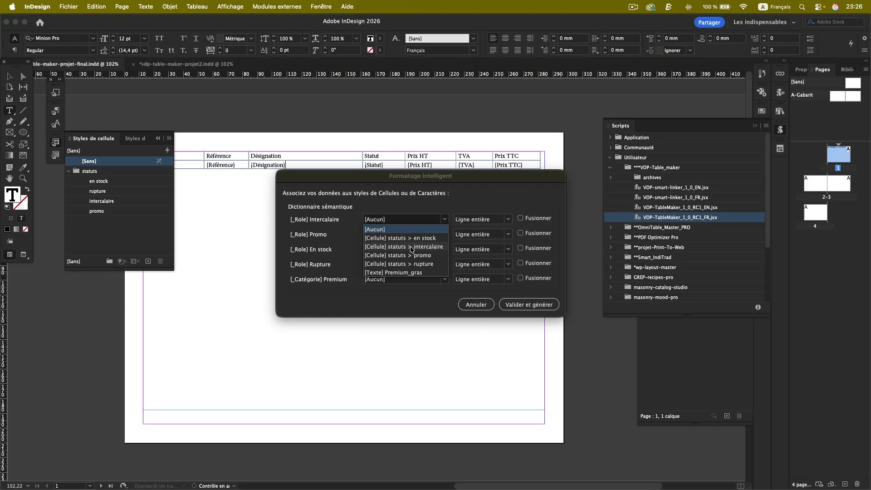
{"action": "left_click", "coordinate": [411, 247]}
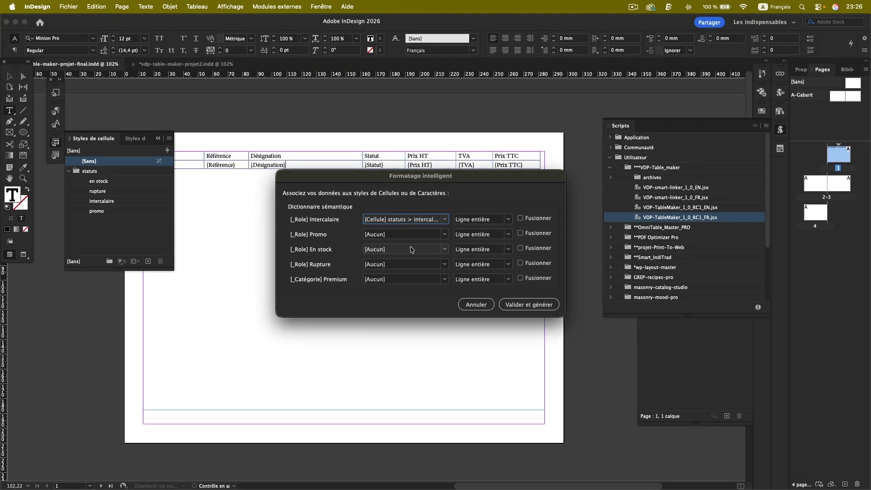
{"action": "left_click", "coordinate": [409, 222]}
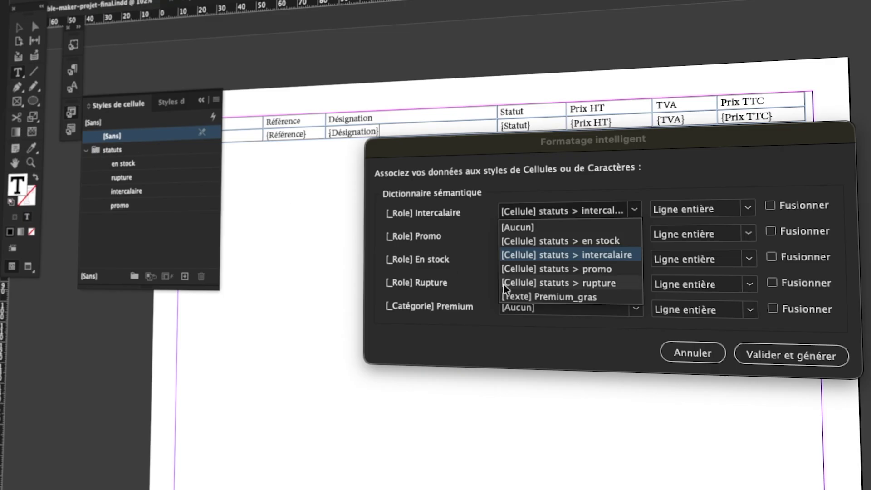
{"action": "left_click", "coordinate": [602, 254]}
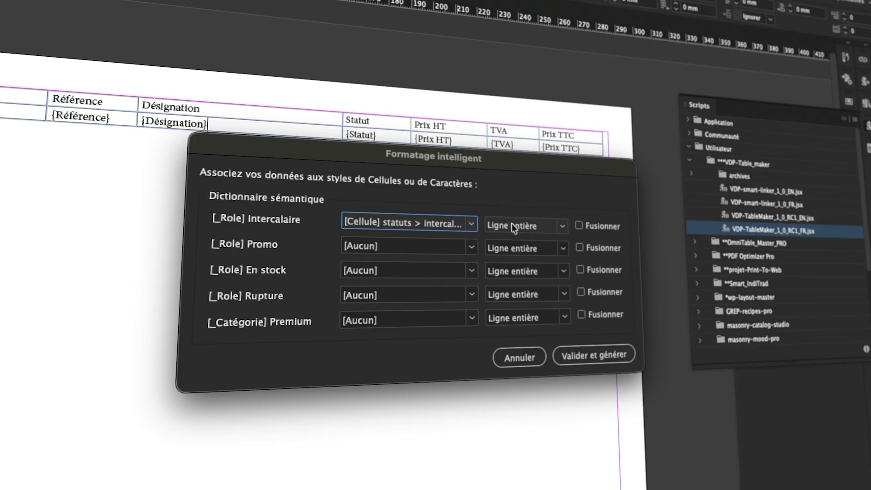
{"action": "left_click", "coordinate": [564, 227]}
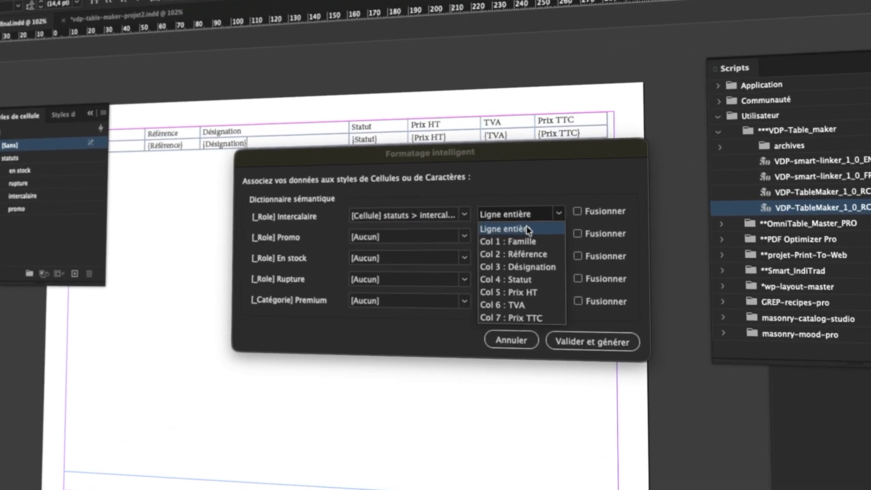
{"action": "left_click", "coordinate": [491, 229]}
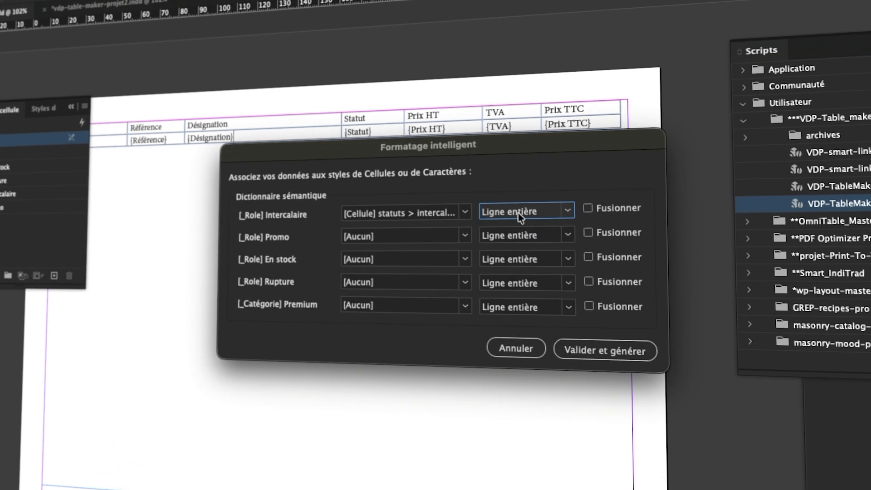
{"action": "left_click", "coordinate": [588, 209]}
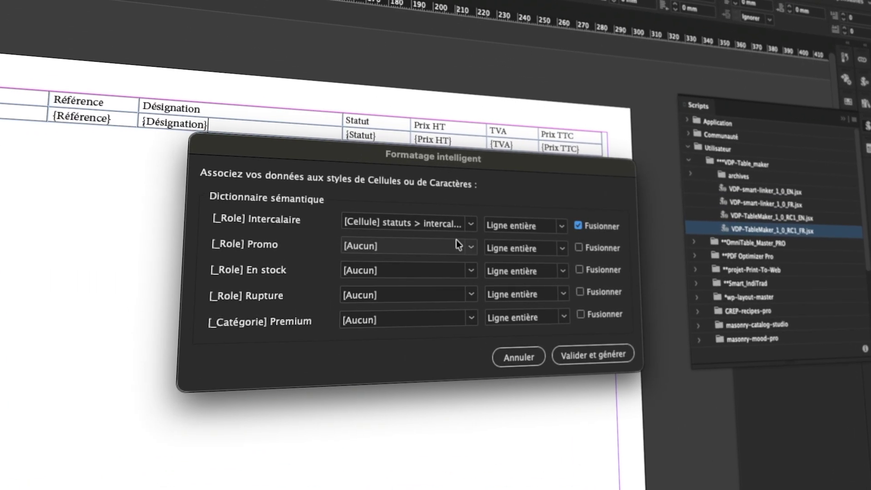
Assign the statuts > promo, en stock and rupture cell styles to their matching roles, and the Premium_gras character style to the Premium category.
{"action": "left_click", "coordinate": [472, 248]}
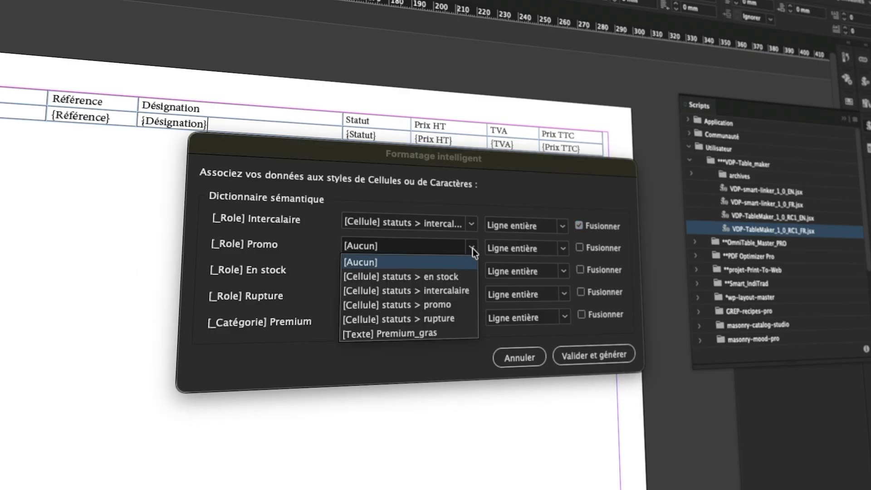
{"action": "left_click", "coordinate": [445, 305]}
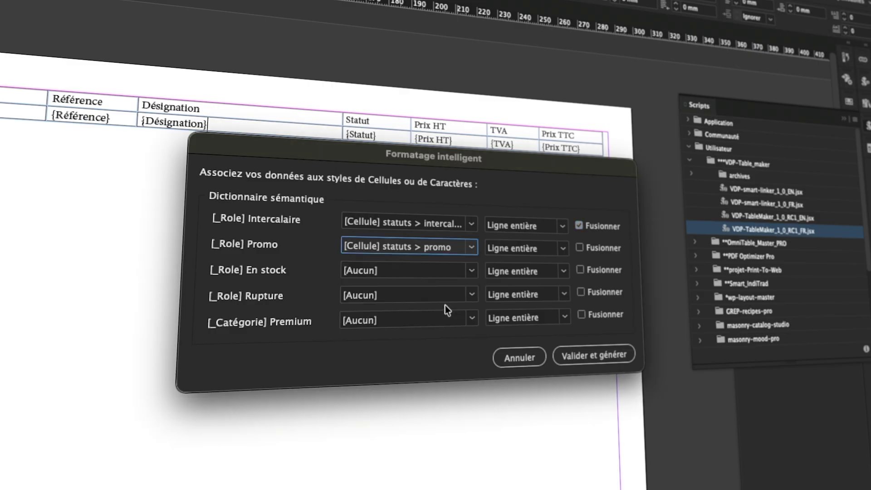
{"action": "left_click", "coordinate": [427, 275]}
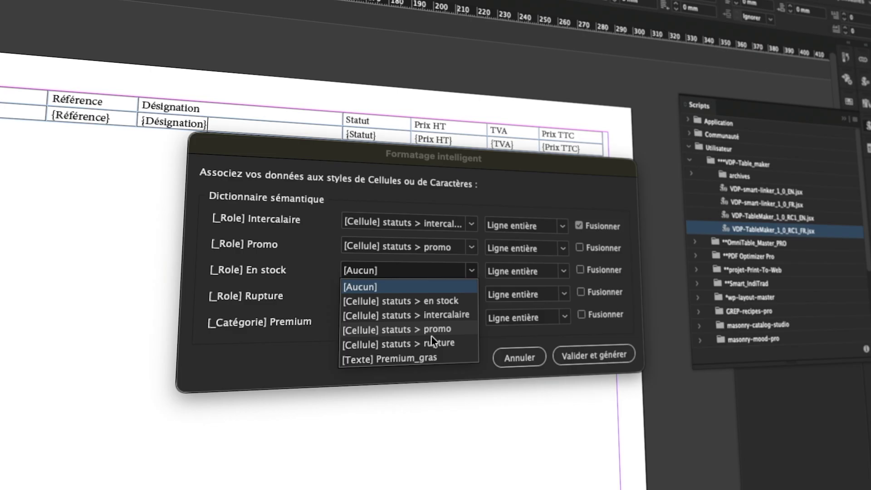
{"action": "left_click", "coordinate": [428, 302]}
{"action": "left_click", "coordinate": [398, 297]}
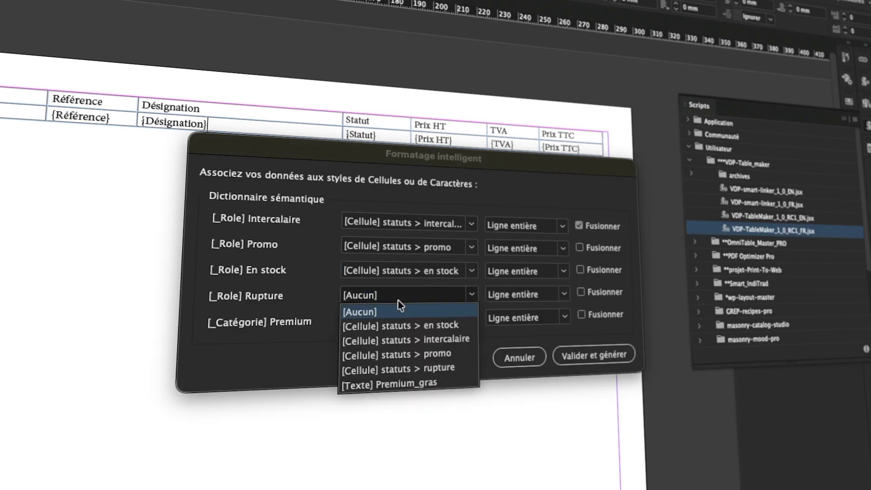
{"action": "left_click", "coordinate": [404, 356]}
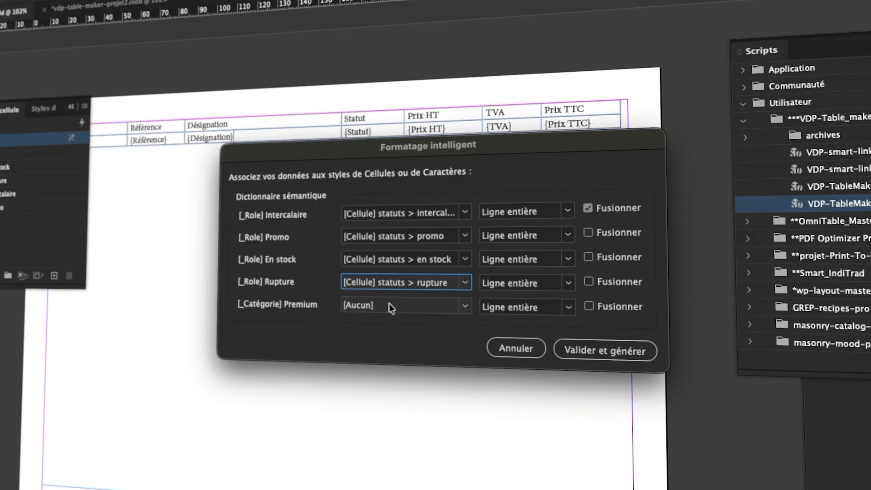
{"action": "left_click", "coordinate": [385, 305]}
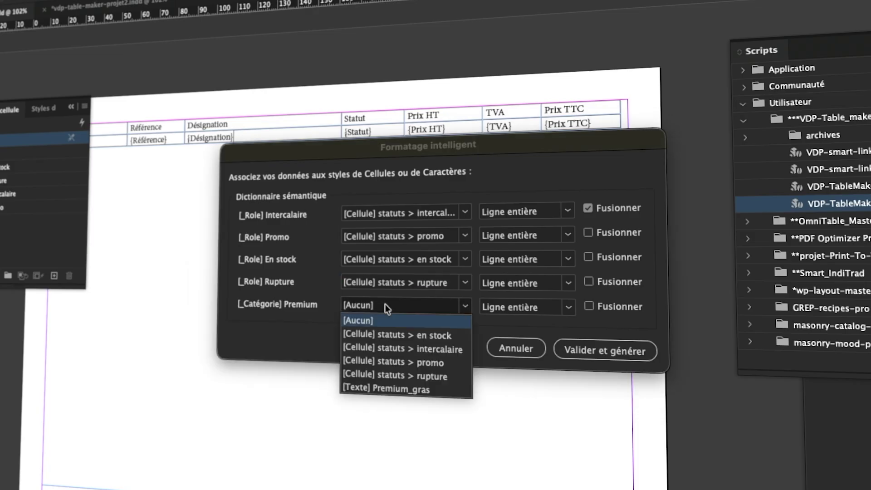
{"action": "left_click", "coordinate": [393, 387]}
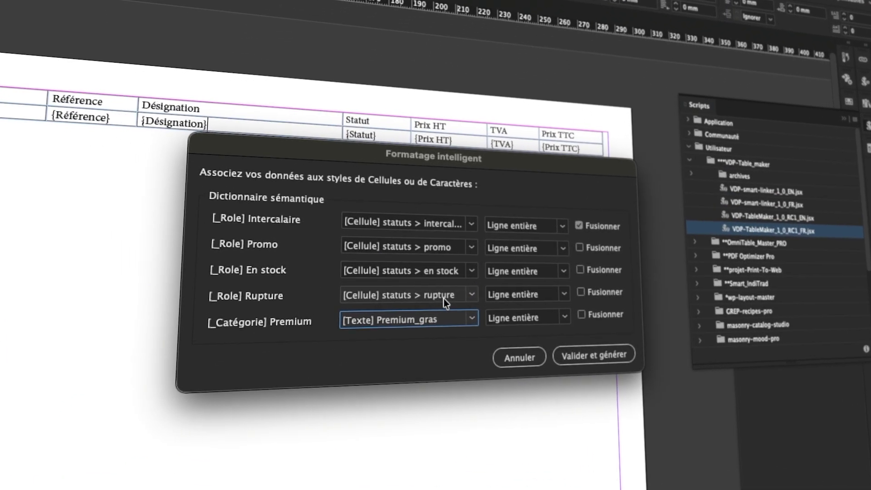
Keep the Rupture role on Ligne entière, limit Promo and En stock to Col 4 : Statut, and generate the table.
{"action": "left_click", "coordinate": [564, 294]}
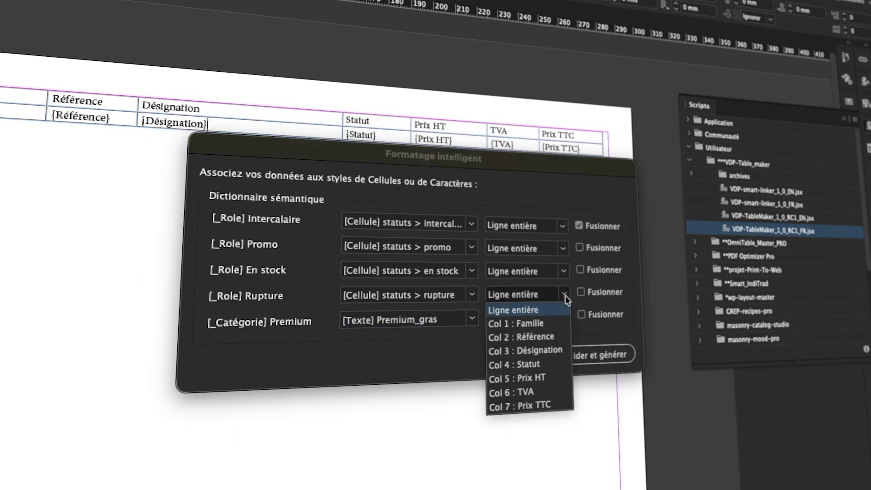
{"action": "left_click", "coordinate": [527, 311]}
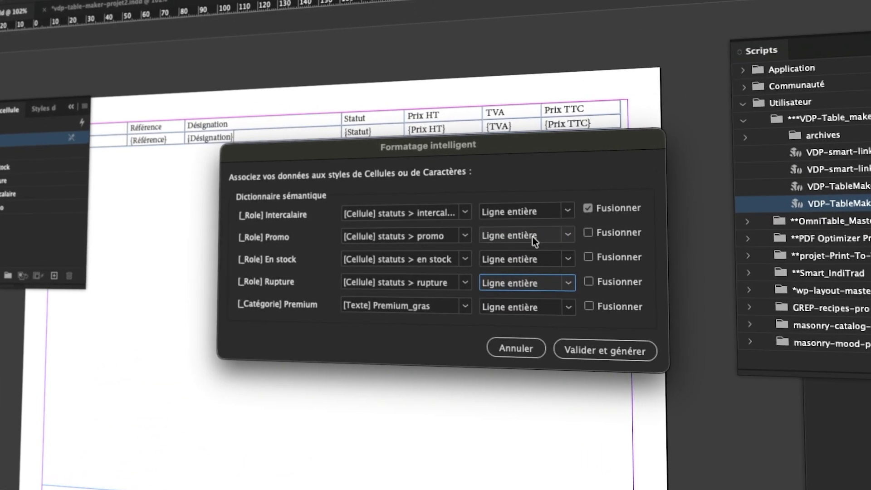
{"action": "left_click", "coordinate": [491, 235]}
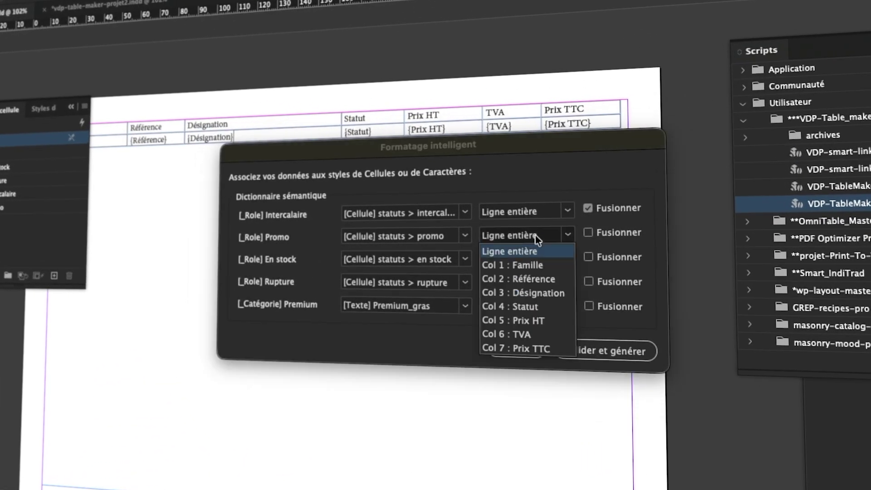
{"action": "left_click", "coordinate": [530, 306]}
{"action": "left_click", "coordinate": [528, 257]}
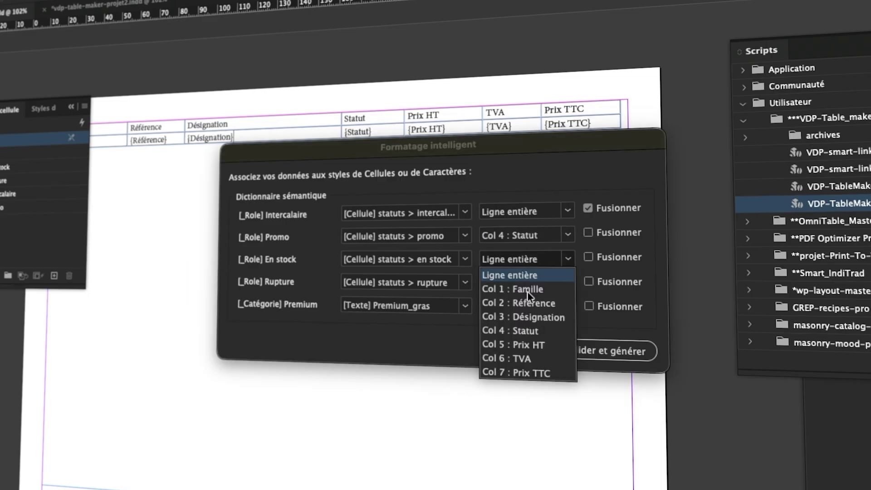
{"action": "left_click", "coordinate": [526, 330]}
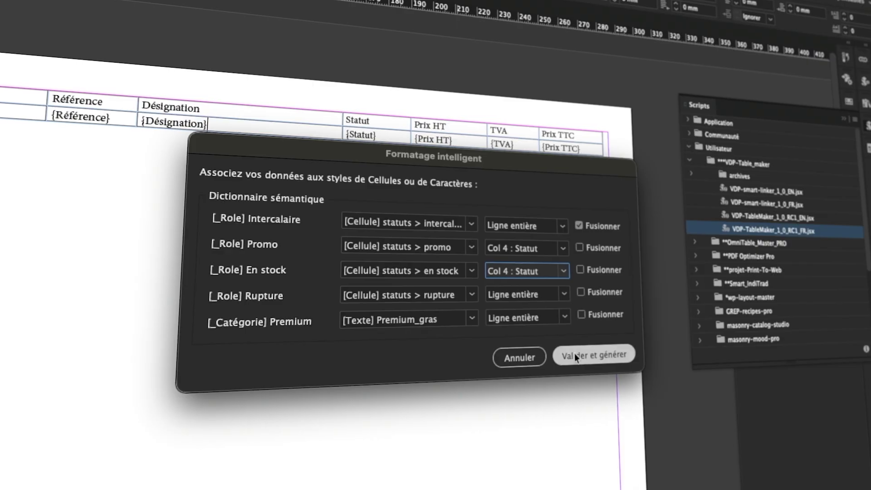
{"action": "left_click", "coordinate": [597, 357]}
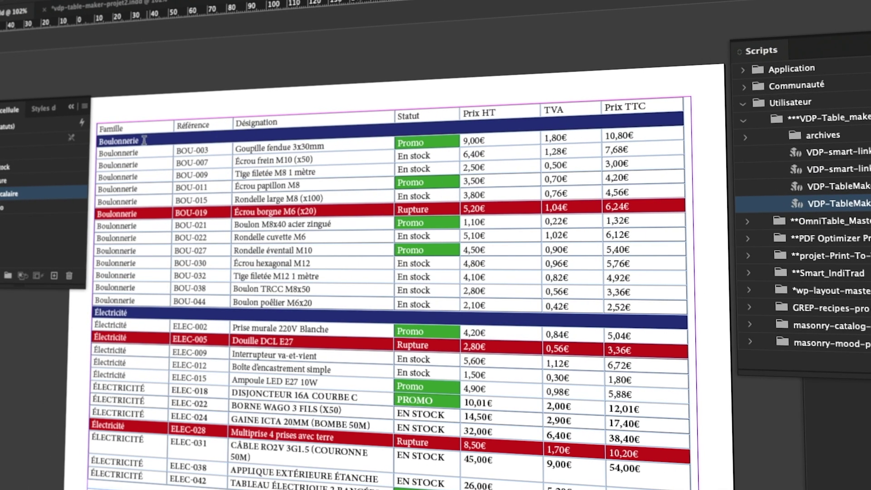
Inspect the generated table and check the cell style applied to the BOU-003 row's status cell.
{"action": "left_click", "coordinate": [285, 210]}
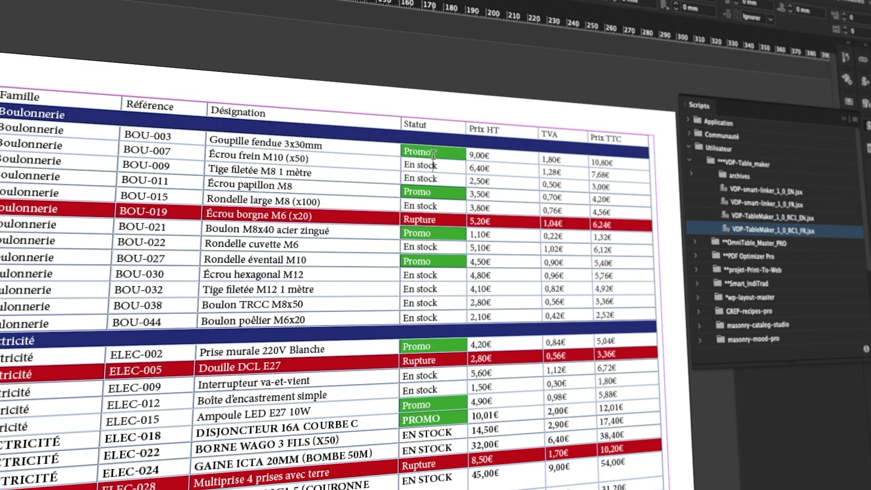
{"action": "left_click_drag", "start_coordinate": [437, 153], "coordinate": [460, 154]}
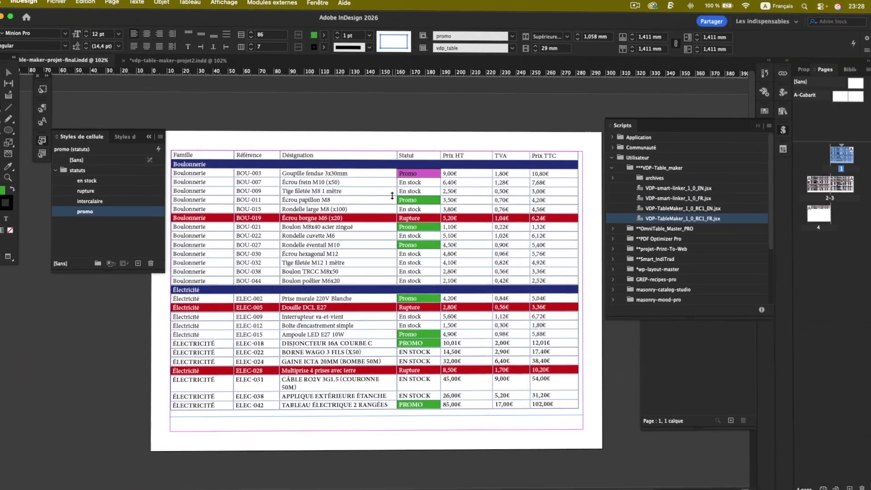
{"action": "left_click", "coordinate": [388, 190]}
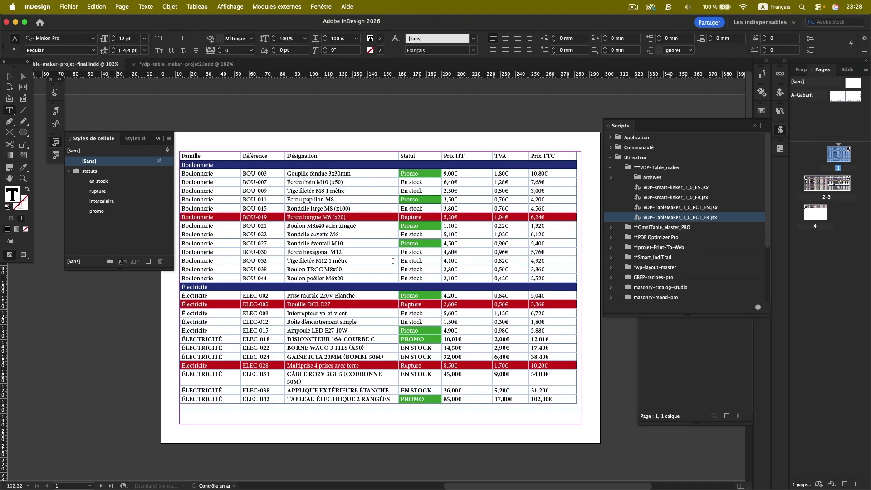
{"action": "scroll", "coordinate": [393, 261], "scroll_direction": "down", "scroll_amount": 3}
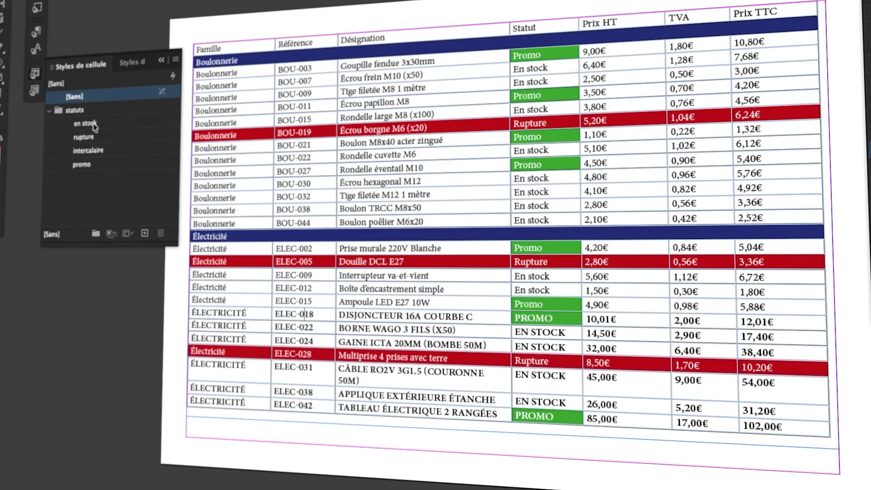
Display the character styles and compare the Famille text of the ELEC-018 row with that of the ELEC-015 row.
{"action": "left_click", "coordinate": [38, 50]}
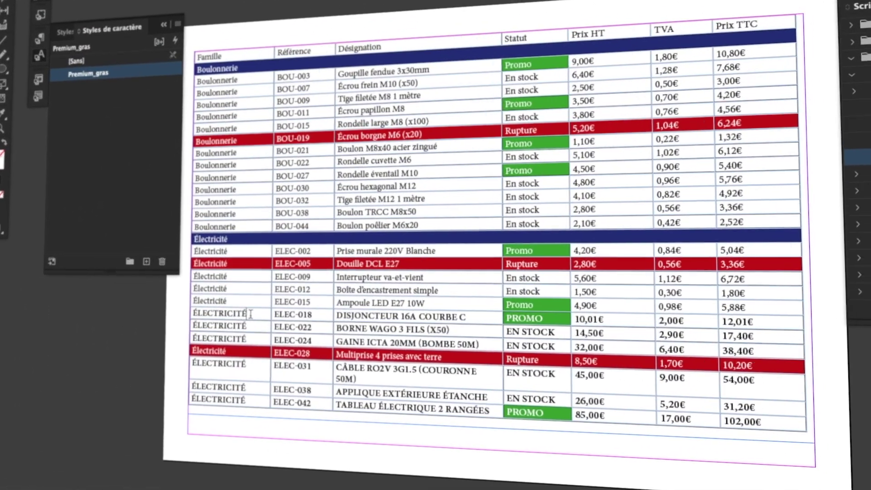
{"action": "double_click", "coordinate": [214, 316]}
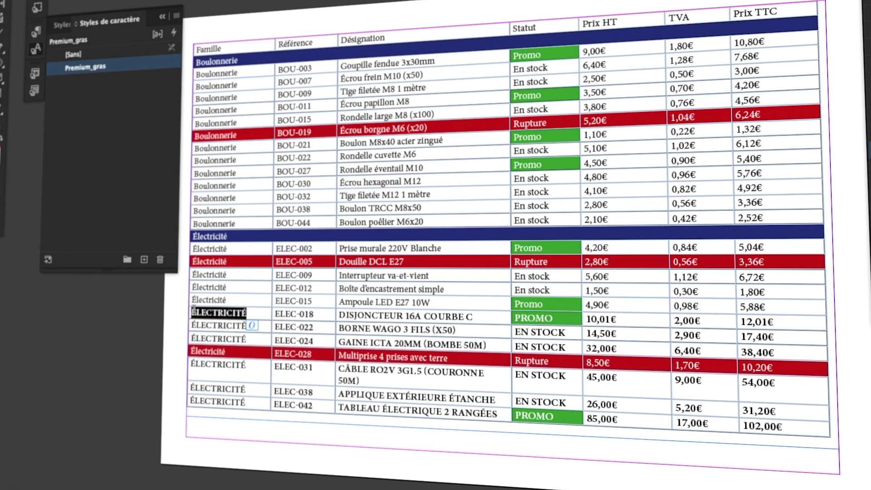
{"action": "left_click", "coordinate": [243, 300]}
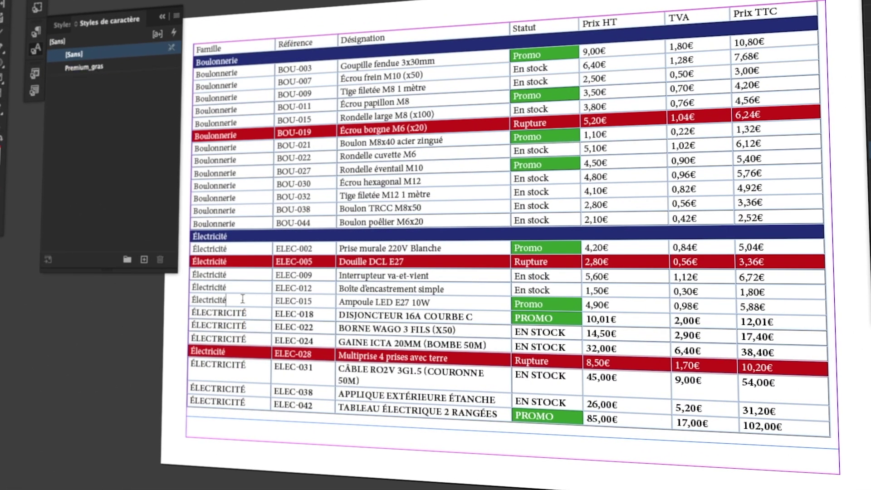
{"action": "double_click", "coordinate": [243, 299]}
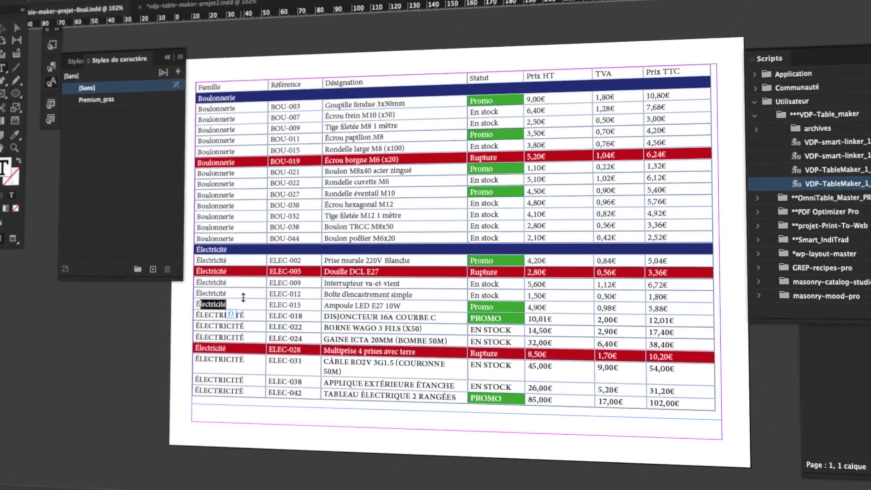
{"action": "left_click", "coordinate": [245, 304]}
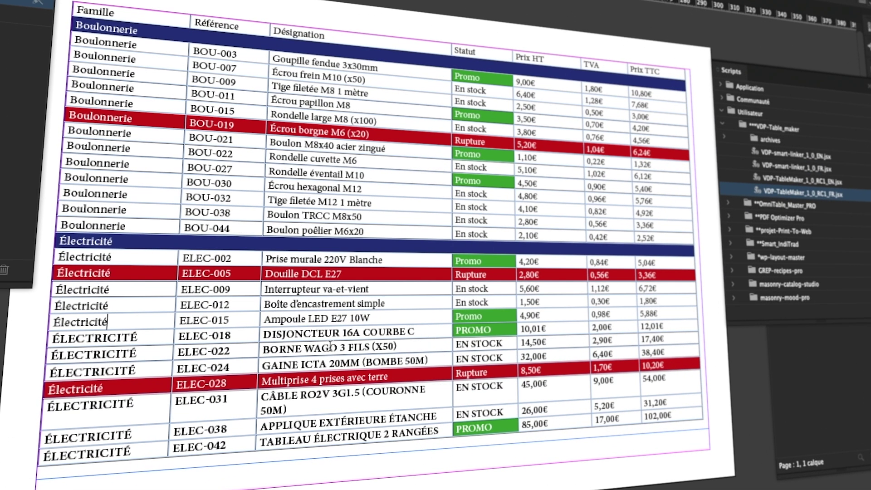
{"action": "left_click_drag", "start_coordinate": [138, 338], "coordinate": [80, 338]}
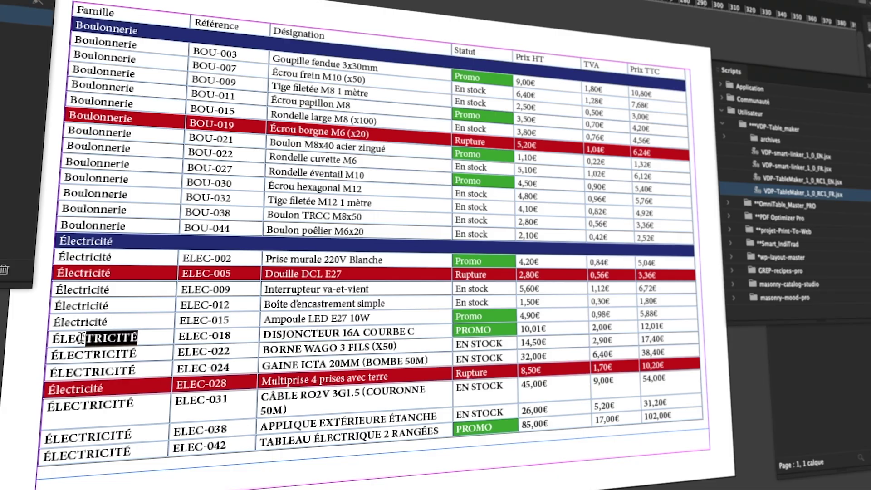
{"action": "left_click", "coordinate": [130, 273]}
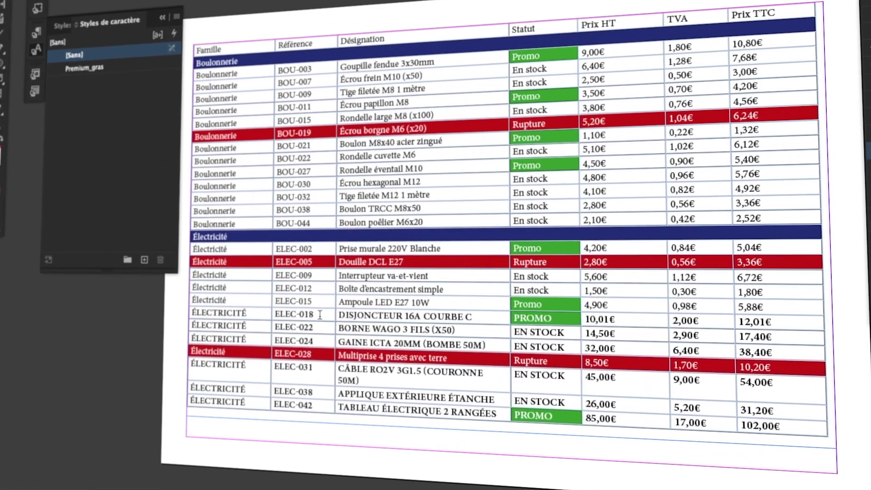
Check the character style on the reference, designation, price and status text of the ELEC-018 row.
{"action": "left_click_drag", "start_coordinate": [313, 313], "coordinate": [306, 314]}
{"action": "left_click", "coordinate": [348, 312]}
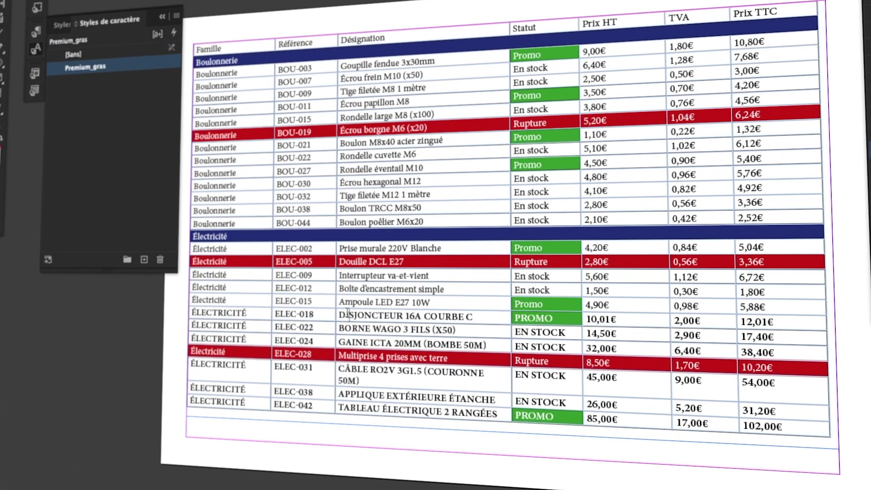
{"action": "left_click_drag", "start_coordinate": [623, 318], "coordinate": [587, 318]}
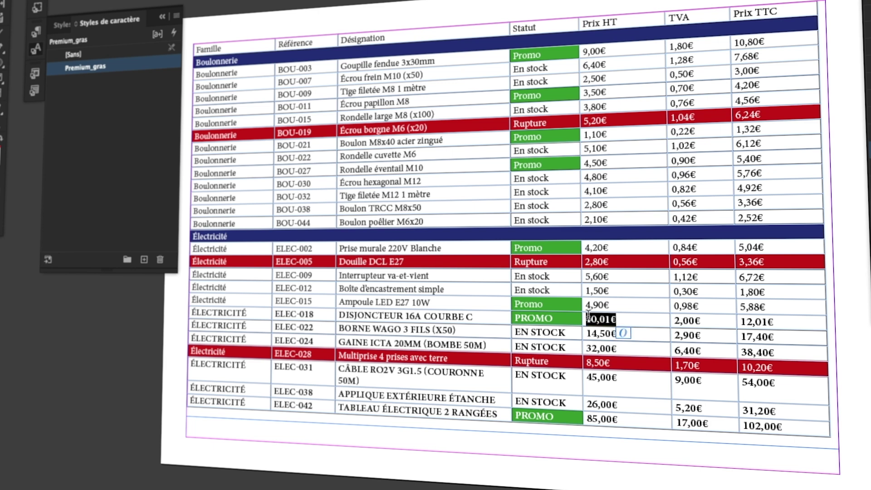
{"action": "left_click", "coordinate": [639, 321]}
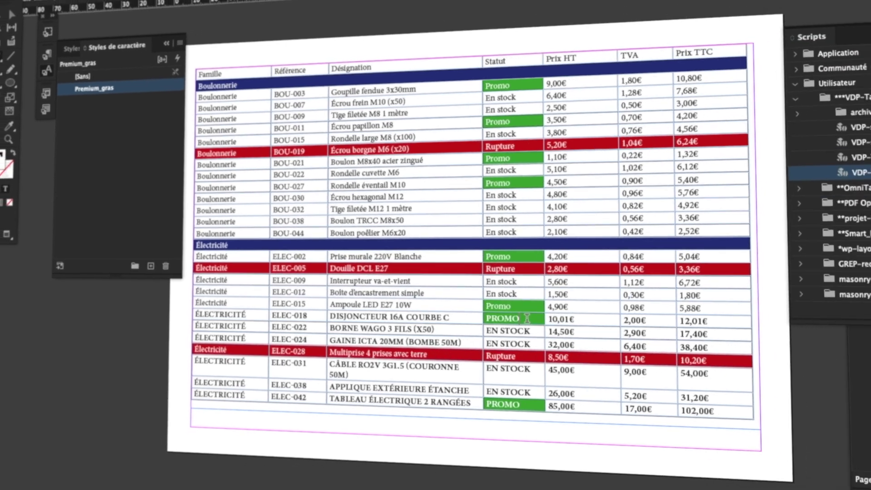
{"action": "left_click_drag", "start_coordinate": [556, 318], "coordinate": [513, 318]}
{"action": "left_click", "coordinate": [474, 316]}
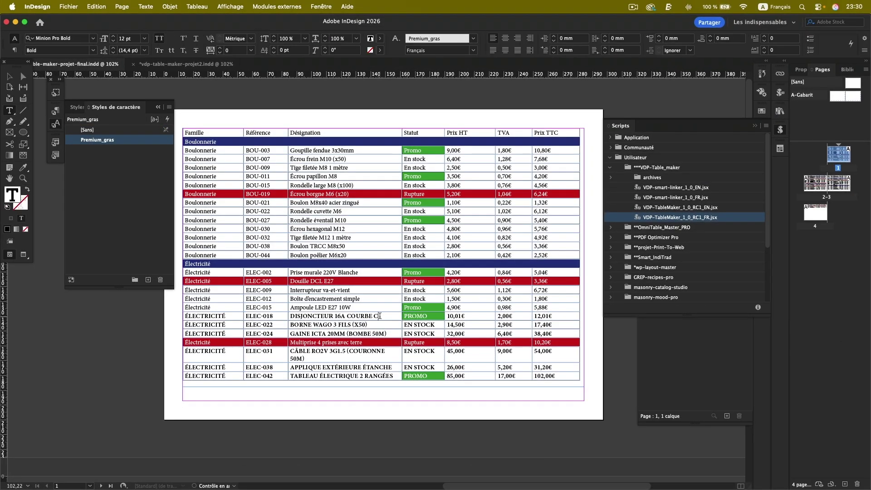
Switch to the data-exemple Google Sheet and change the role of product ELEC-018 in column H to Rupture.
{"action": "key", "text": "super+Tab"}
{"action": "scroll", "coordinate": [380, 317], "scroll_direction": "down", "scroll_amount": 2}
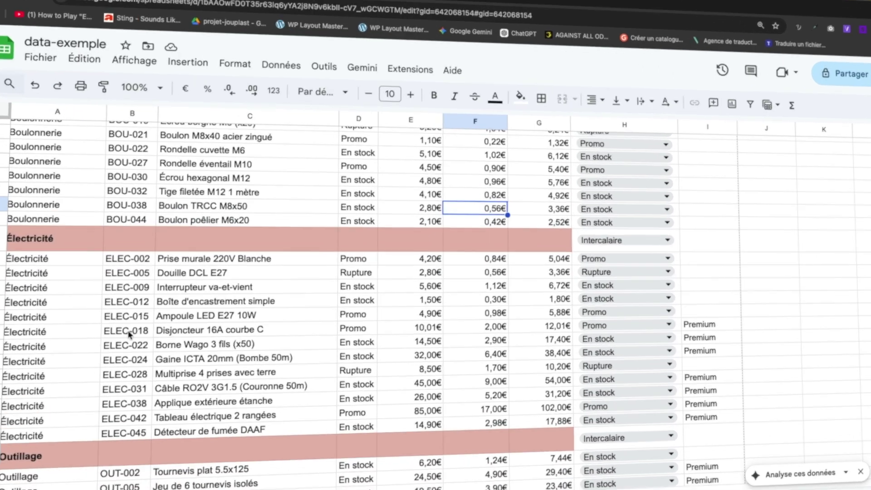
{"action": "left_click", "coordinate": [121, 320]}
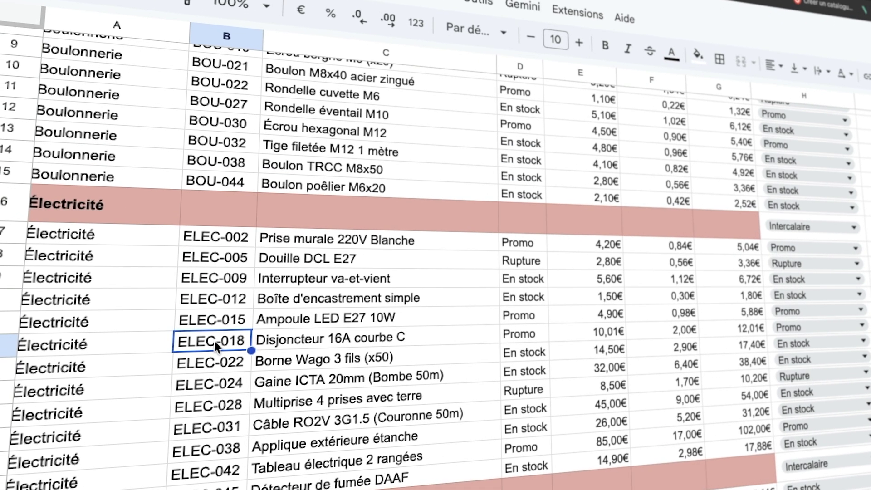
{"action": "left_click", "coordinate": [602, 334]}
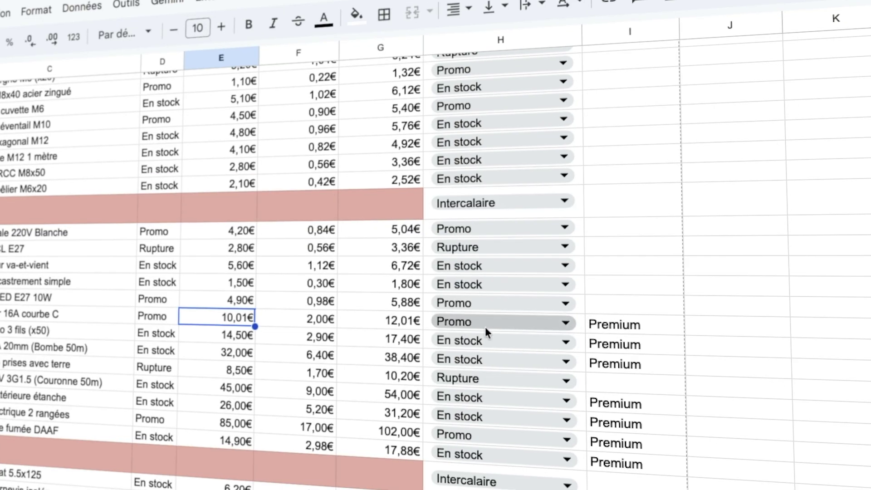
{"action": "left_click", "coordinate": [567, 320]}
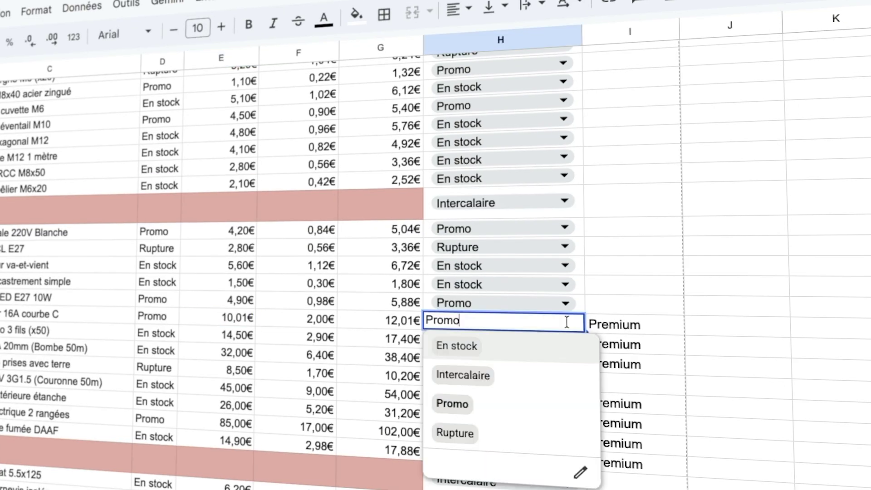
{"action": "left_click", "coordinate": [453, 431]}
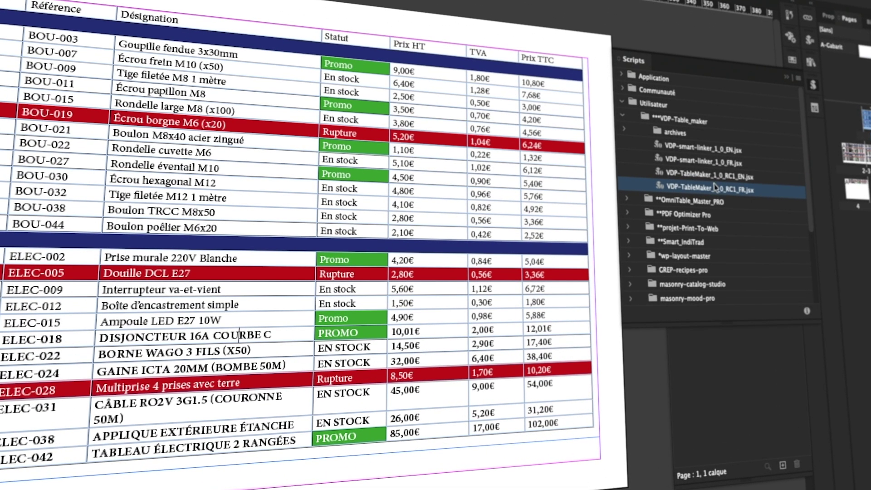
Return to InDesign, run VDP-TableMaker_1_0_RC1_FR.jsx on the connected table and update its data from the sheet.
{"action": "double_click", "coordinate": [713, 192]}
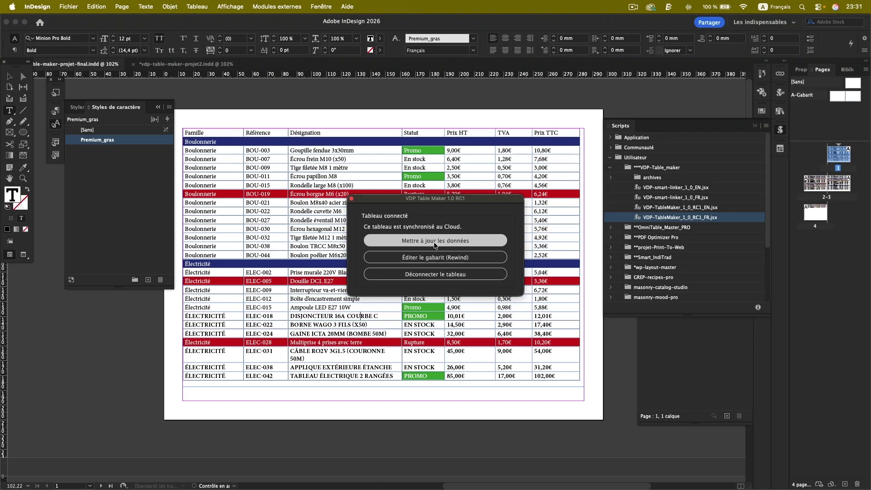
{"action": "left_click", "coordinate": [435, 241]}
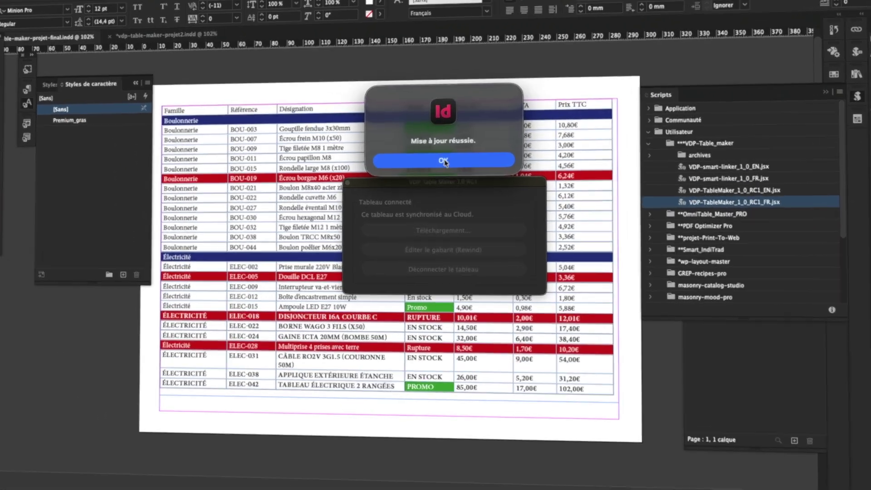
Switch to the data-exemple Google Sheet, set the Prix HT of product ELEC-018 to 9,99 and clear its Premium category.
{"action": "left_click", "coordinate": [435, 177]}
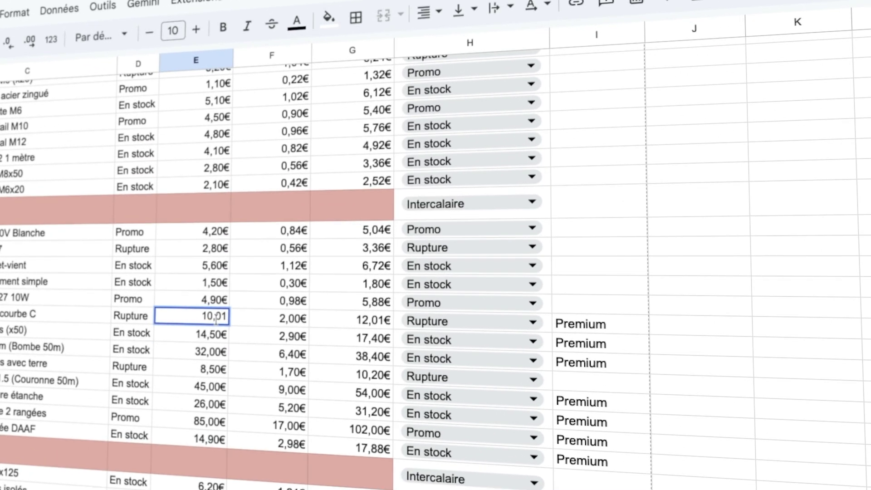
{"action": "left_click_drag", "start_coordinate": [362, 320], "coordinate": [384, 321]}
{"action": "type", "text": "9,99"}
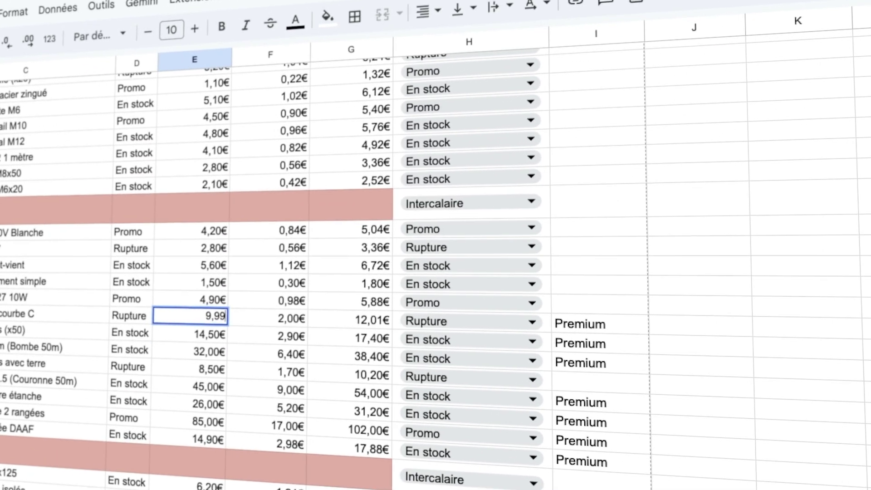
{"action": "key", "text": "Tab"}
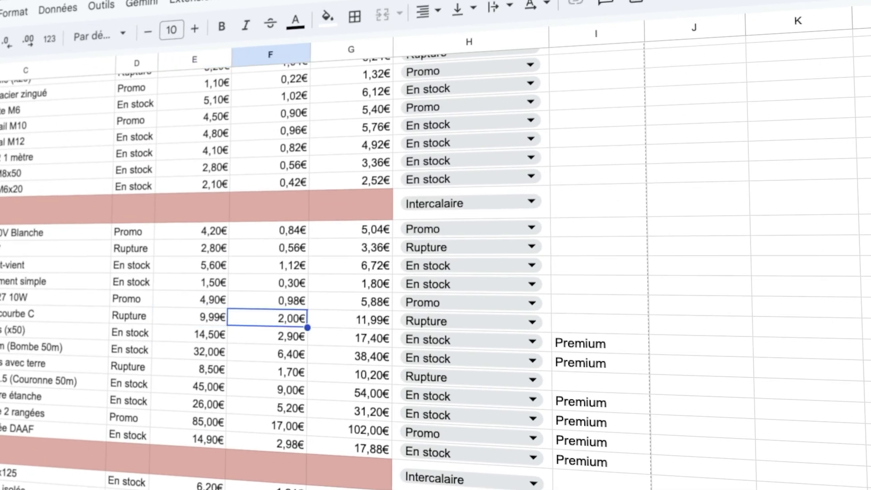
{"action": "left_click", "coordinate": [585, 317]}
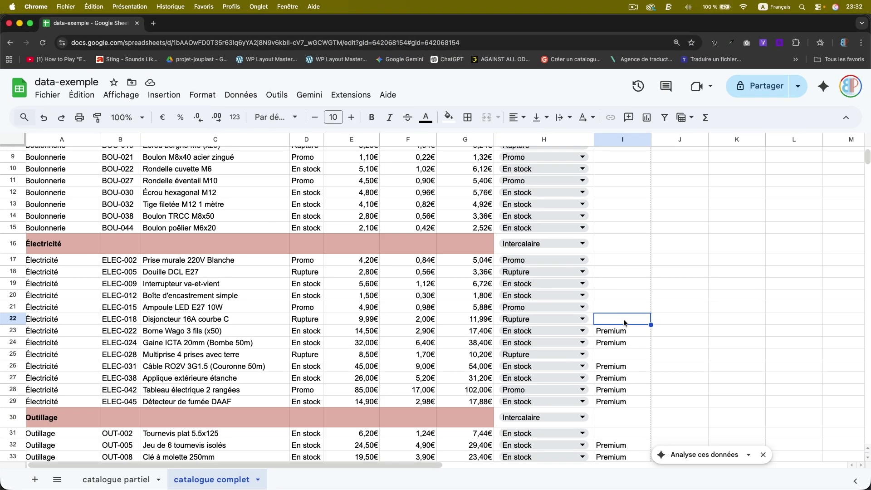
Select the whole catalogue complet sheet and review the available data sorting, filtering and grouping options.
{"action": "scroll", "coordinate": [623, 319], "scroll_direction": "up", "scroll_amount": 4}
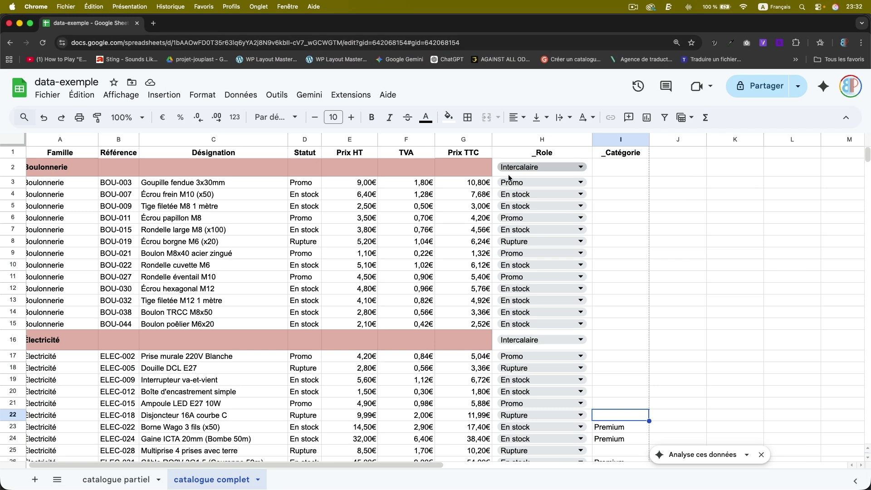
{"action": "scroll", "coordinate": [429, 221], "scroll_direction": "left", "scroll_amount": 1}
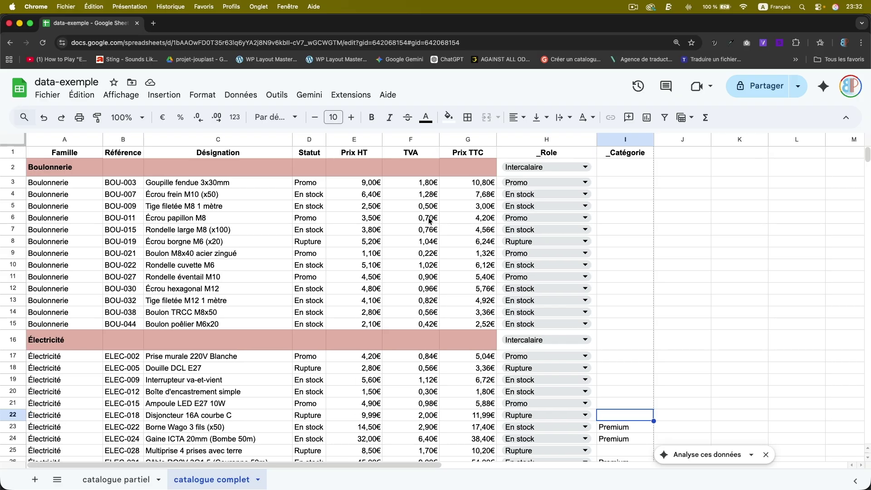
{"action": "left_click", "coordinate": [343, 278]}
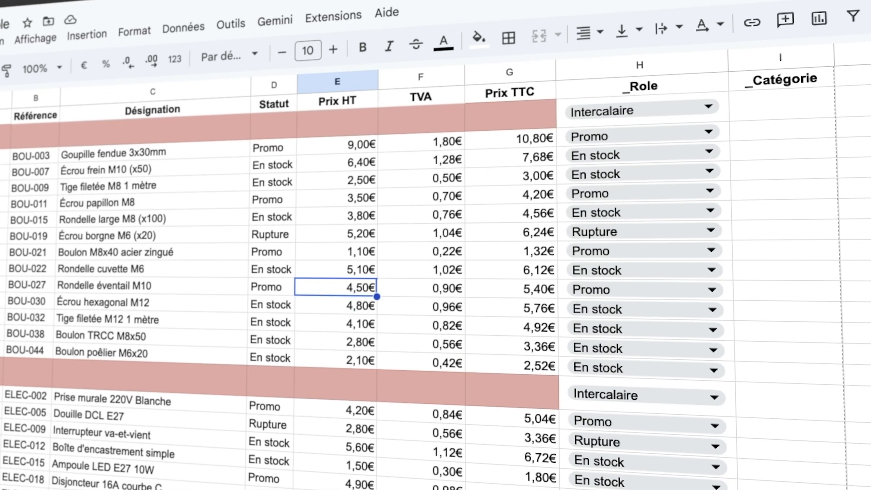
{"action": "key", "text": "ctrl+a"}
{"action": "left_click", "coordinate": [179, 26]}
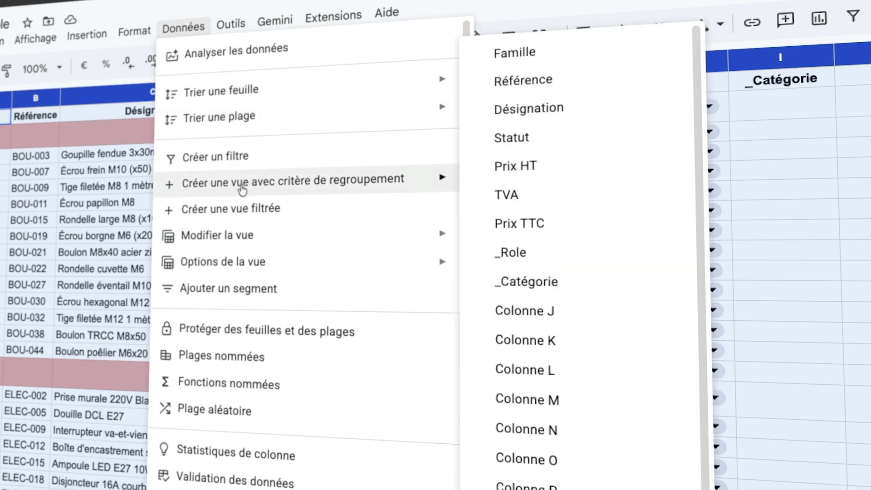
{"action": "mouse_move", "coordinate": [243, 123]}
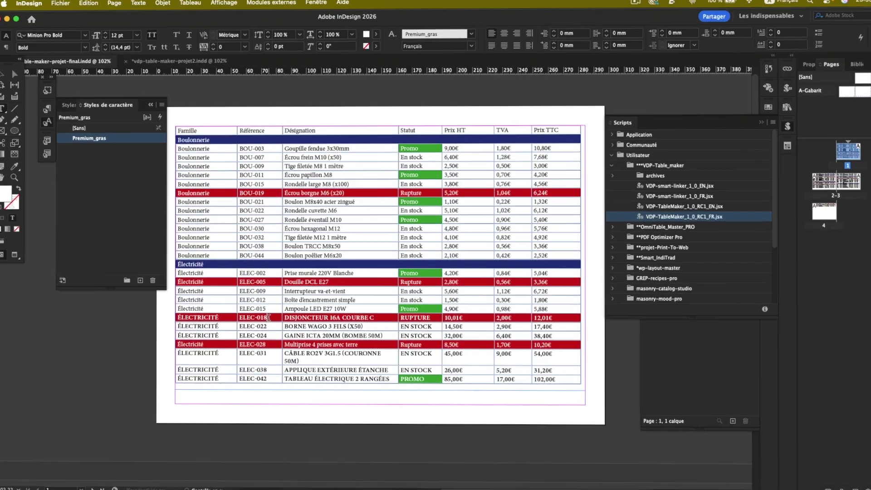
Switch to InDesign, place the cursor in the table and update its data from the sheet with VDP-TableMaker_1_0_RC1_FR.jsx.
{"action": "left_click_drag", "start_coordinate": [276, 318], "coordinate": [257, 314]}
{"action": "left_click", "coordinate": [205, 327]}
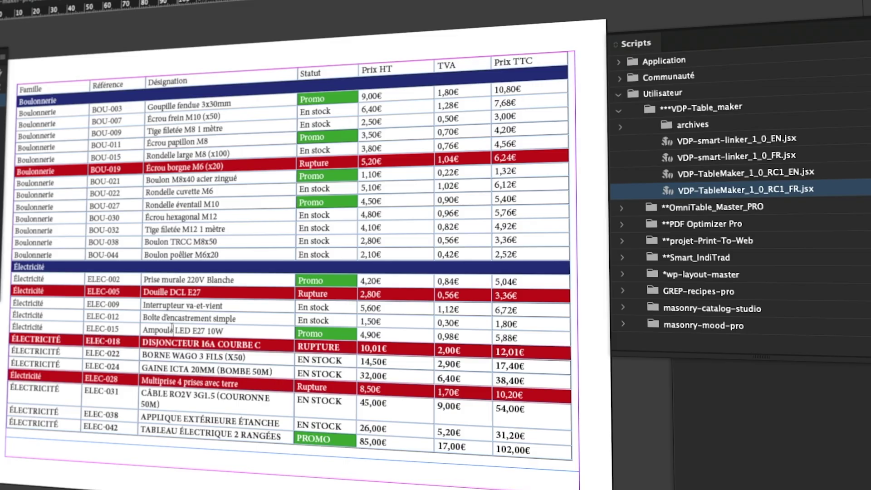
{"action": "double_click", "coordinate": [736, 187]}
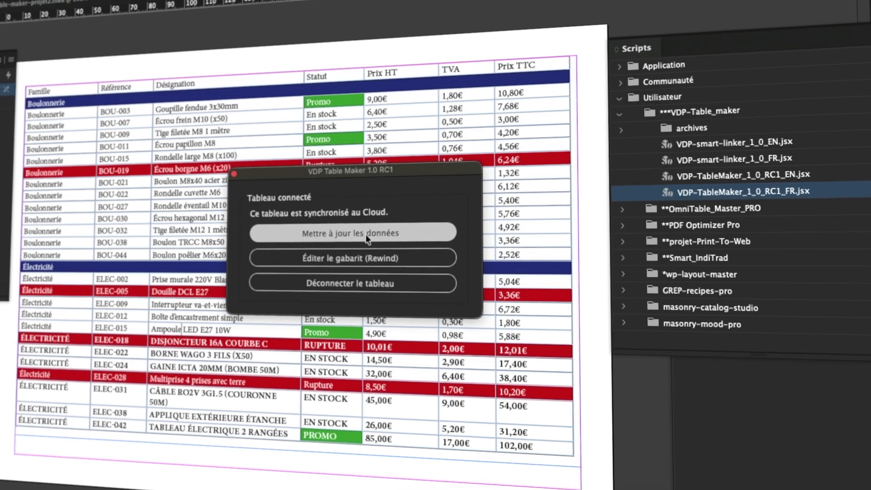
{"action": "left_click", "coordinate": [366, 234]}
{"action": "left_click", "coordinate": [376, 131]}
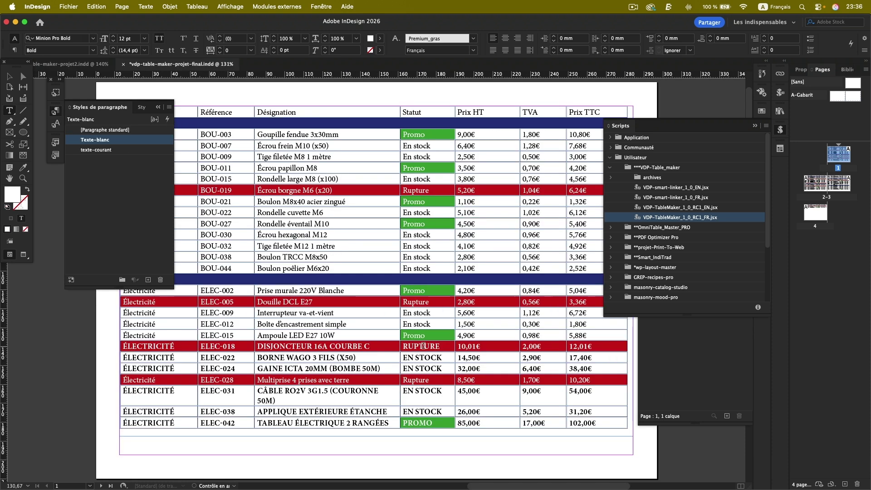
Run VDP-TableMaker_1_0_RC1_FR.jsx again and rewind the connected table to its tag template.
{"action": "double_click", "coordinate": [669, 219]}
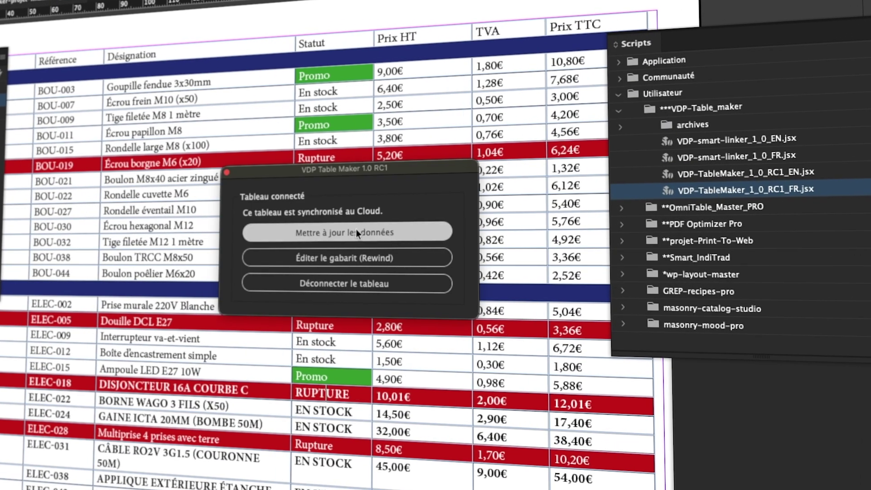
{"action": "left_click", "coordinate": [341, 259]}
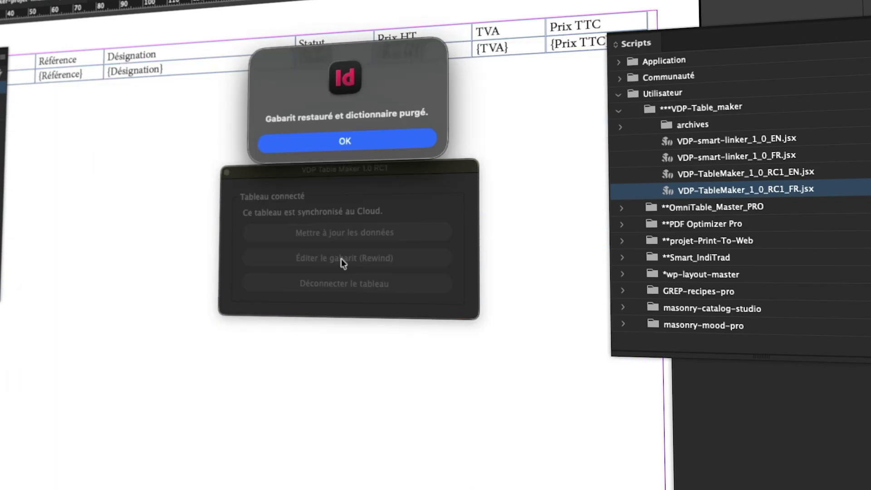
{"action": "left_click", "coordinate": [350, 150]}
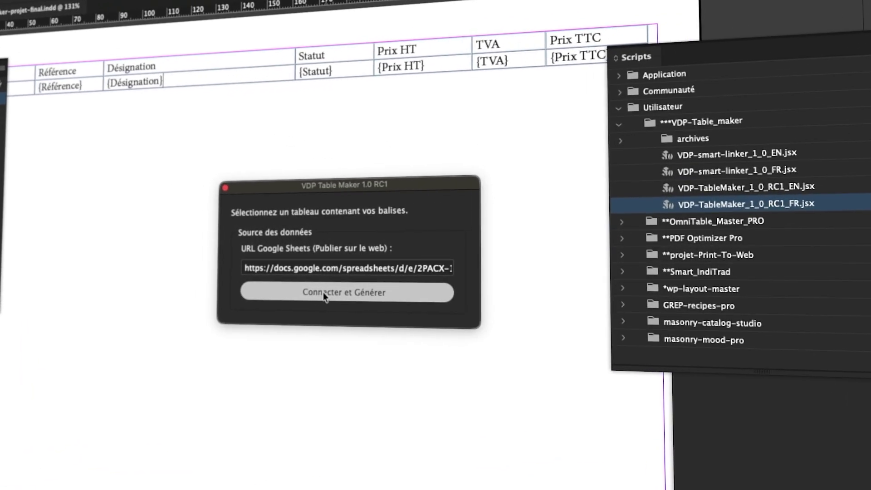
Regenerate the table from the sheet, merging Intercalaire rows, styling Promo and En stock in column 4, Rupture across rows, and Premium_gras in column 1 Famille.
{"action": "left_click", "coordinate": [323, 293]}
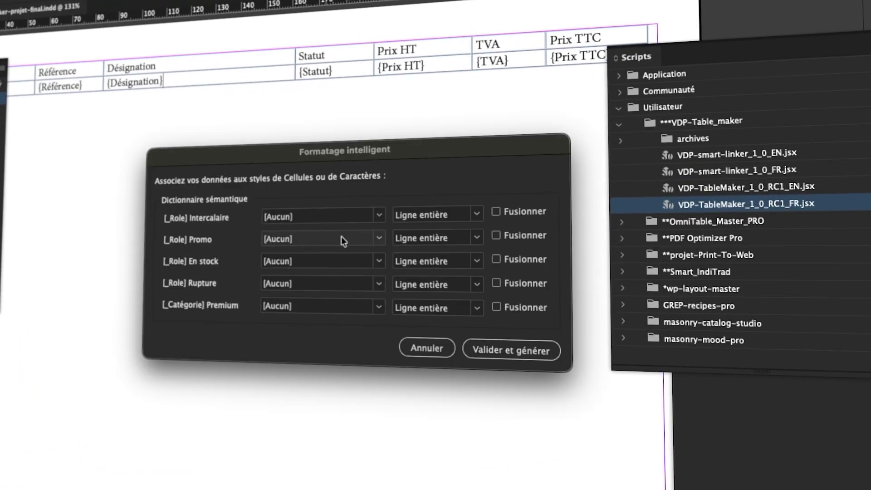
{"action": "left_click", "coordinate": [376, 215]}
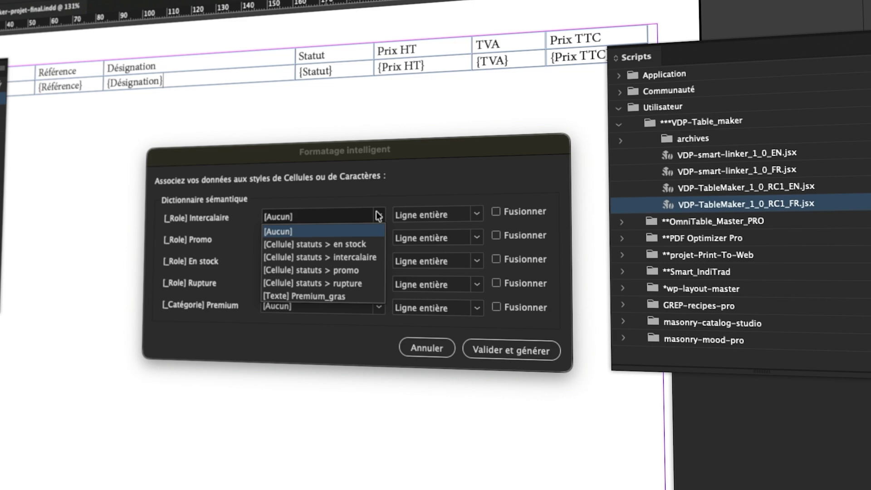
{"action": "left_click", "coordinate": [320, 257]}
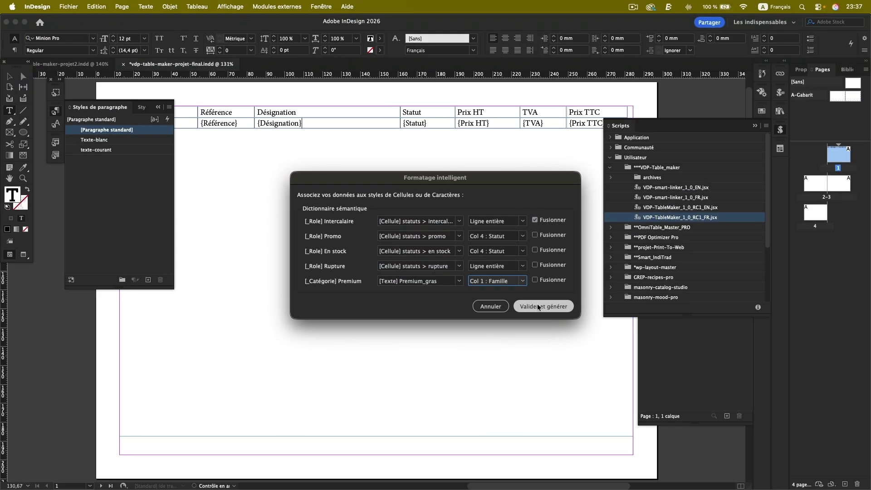
{"action": "left_click", "coordinate": [506, 342]}
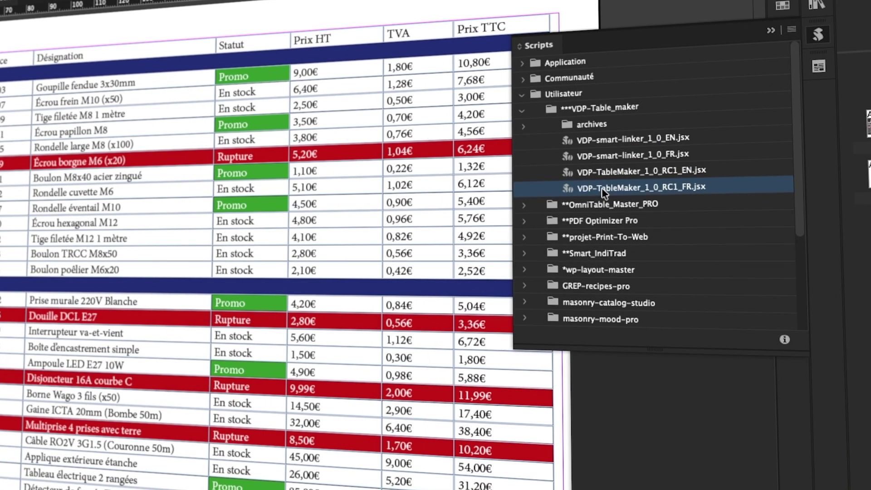
Run VDP-smart-linker_1_0_FR.jsx with Google Sheets as the data source and the supplied URL, and move its element list aside.
{"action": "double_click", "coordinate": [603, 192]}
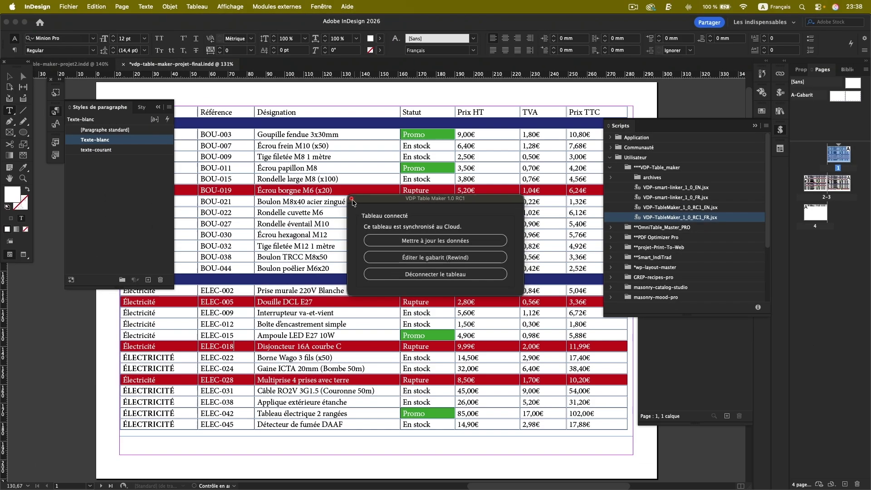
{"action": "left_click", "coordinate": [352, 199]}
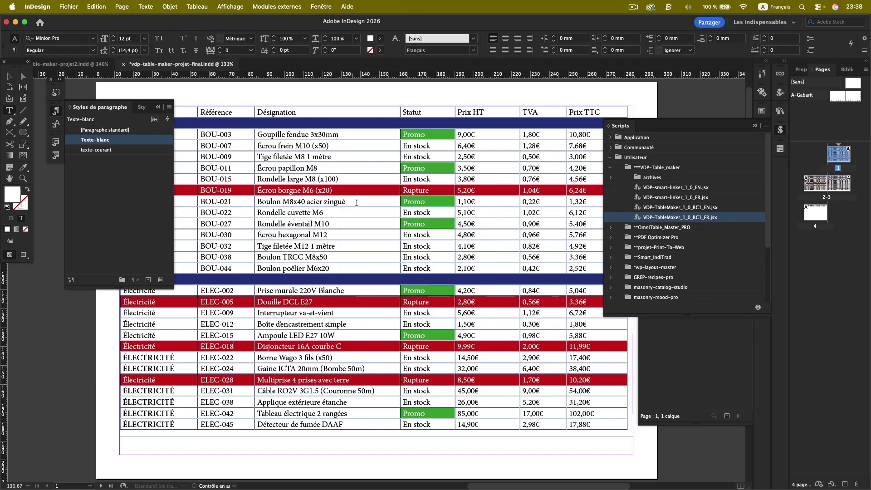
{"action": "double_click", "coordinate": [679, 198]}
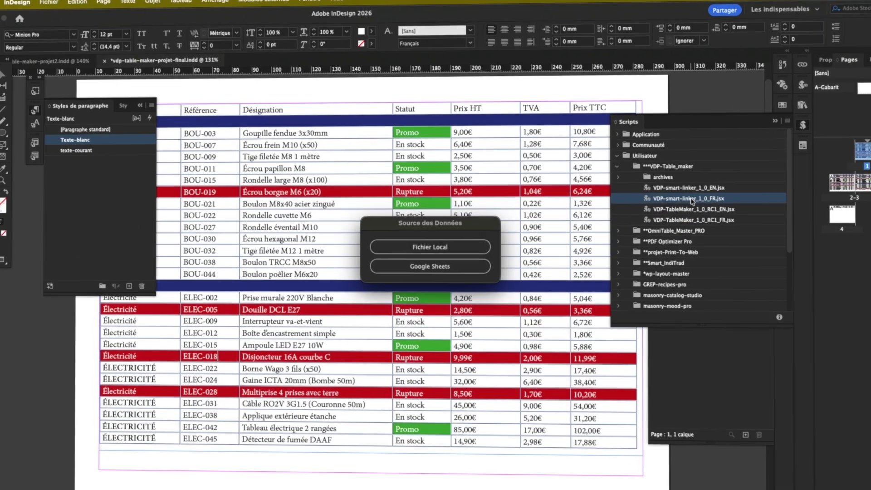
{"action": "left_click", "coordinate": [435, 268]}
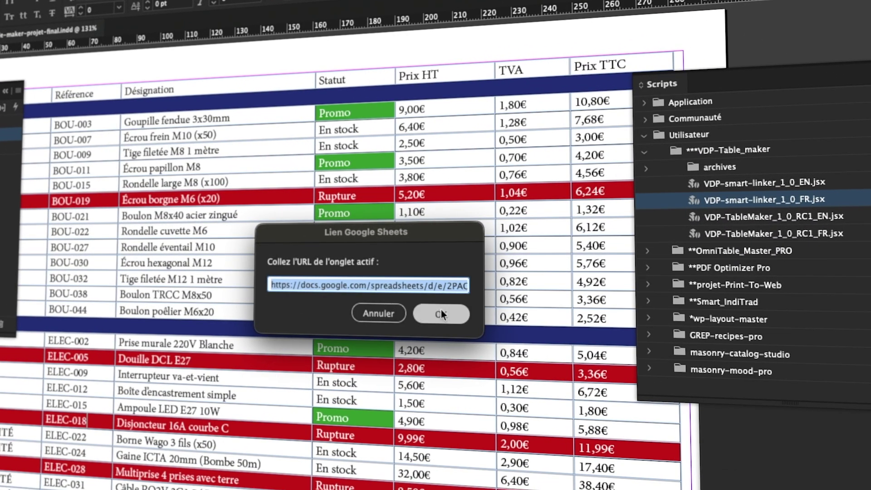
{"action": "left_click", "coordinate": [441, 310]}
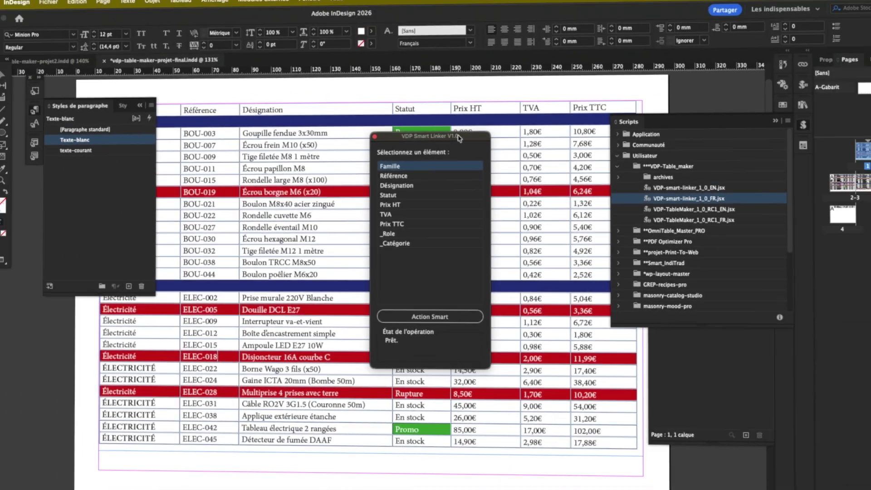
{"action": "left_click_drag", "start_coordinate": [459, 139], "coordinate": [167, 212]}
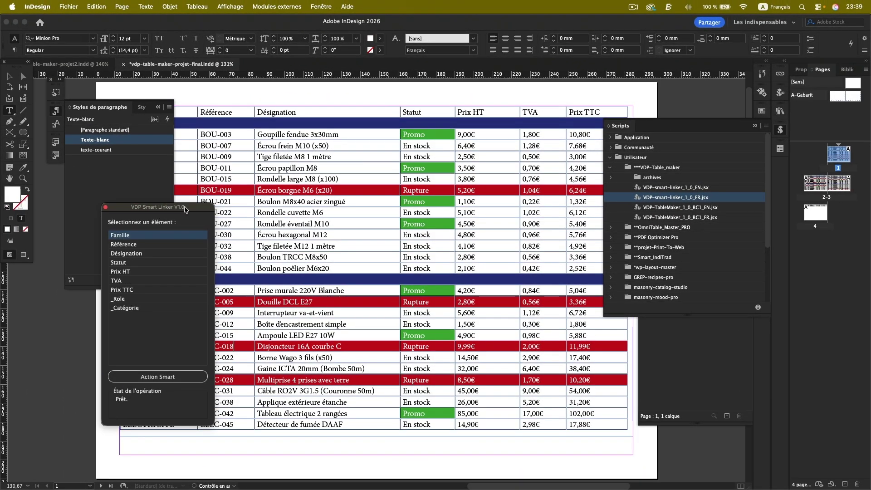